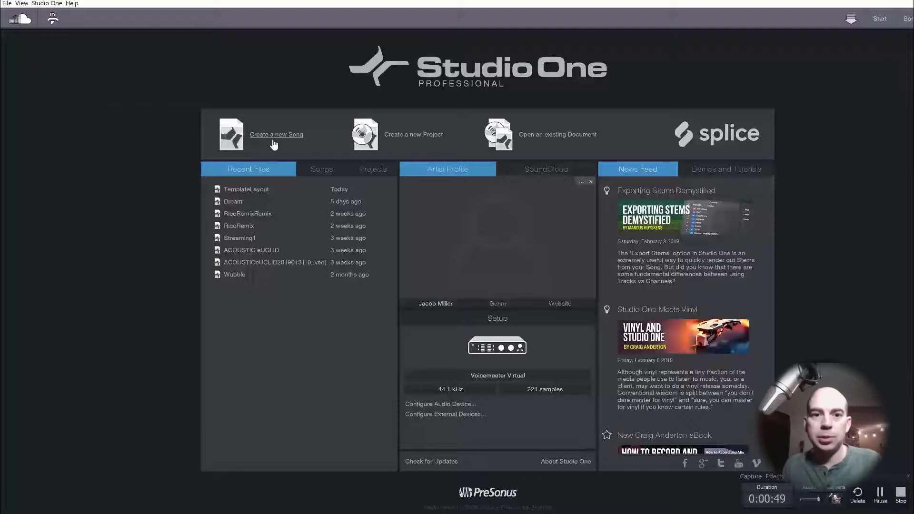
Create a new song from the Empty Song template with the title TemplatePop
left_click(274, 144)
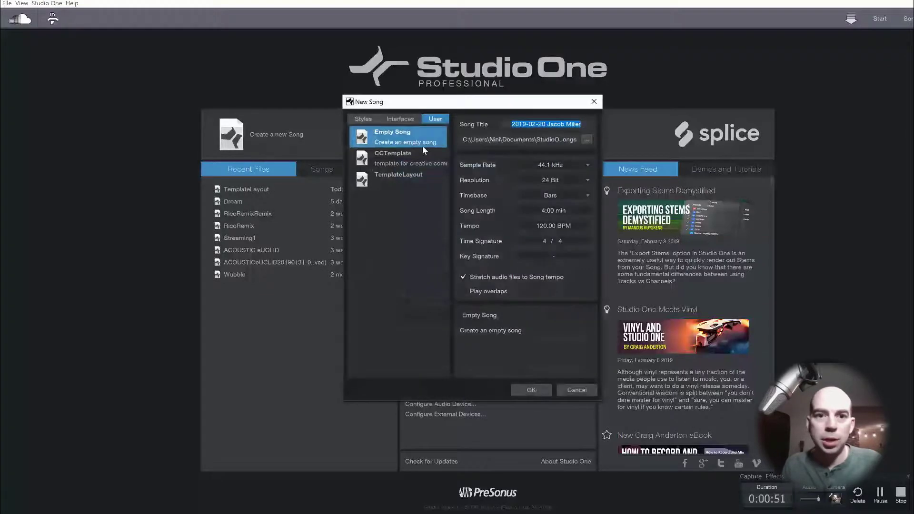
left_click(361, 119)
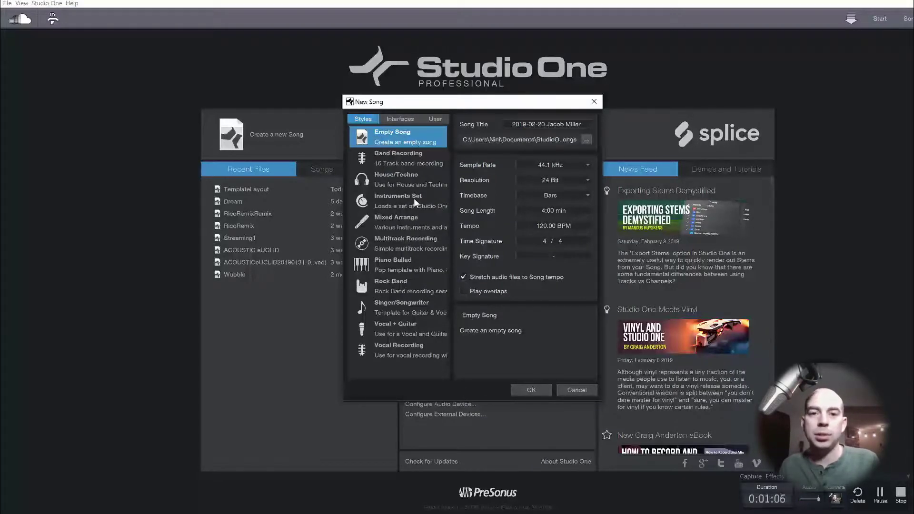
left_click(434, 119)
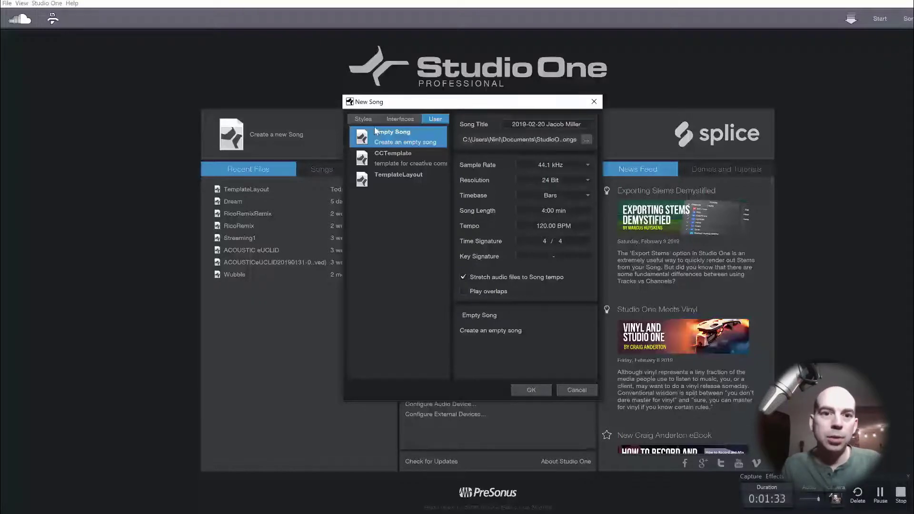
left_click(570, 125)
type("TemplatePop")
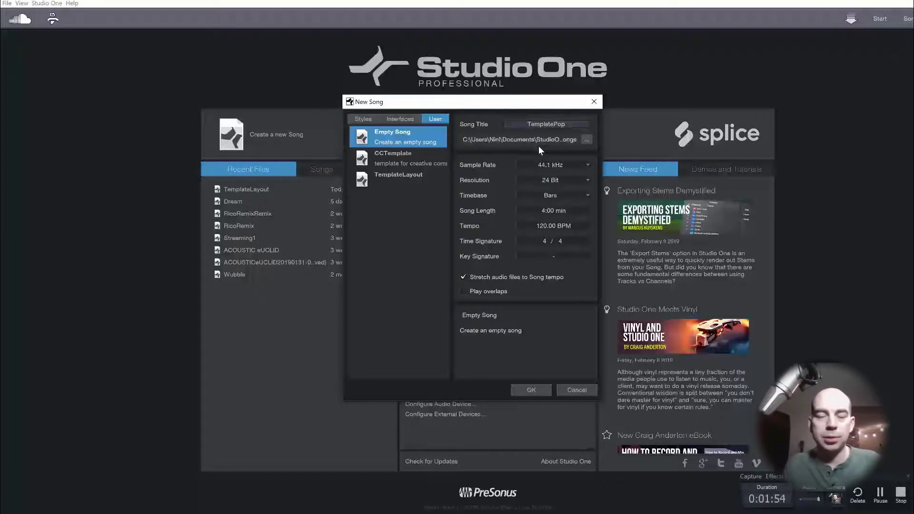
left_click(531, 390)
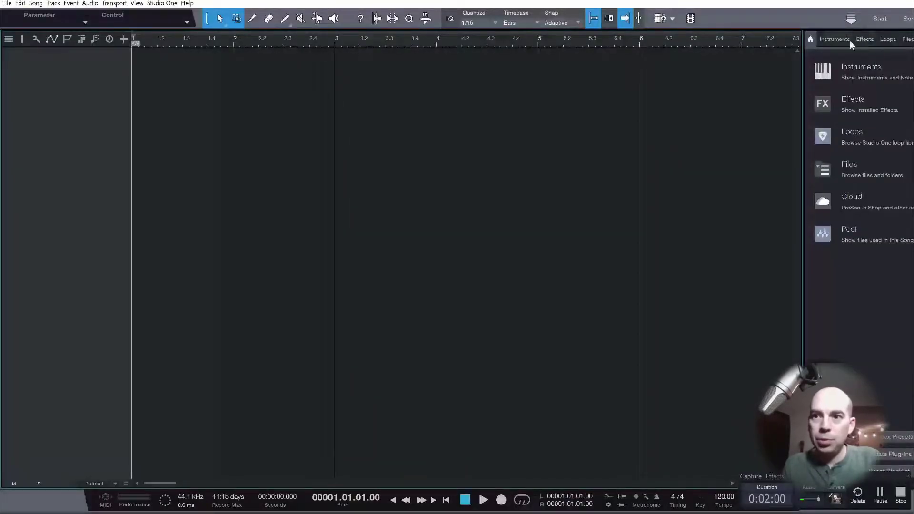
List the installed instruments in the browser and show the marker track above the arrangement
left_click(838, 40)
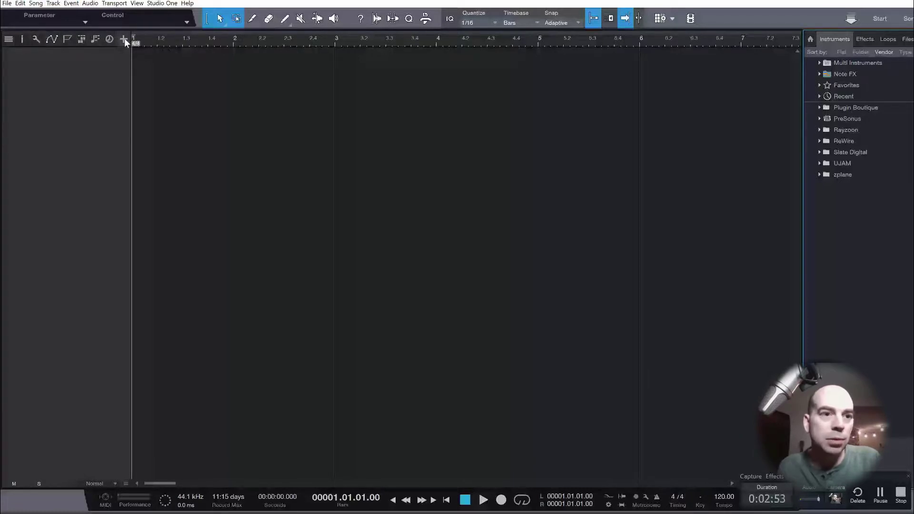
left_click(66, 39)
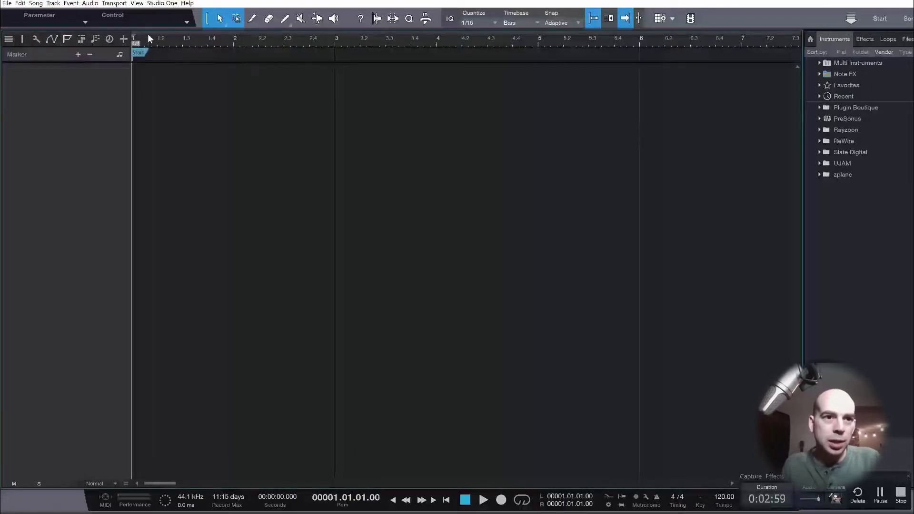
left_click(79, 54)
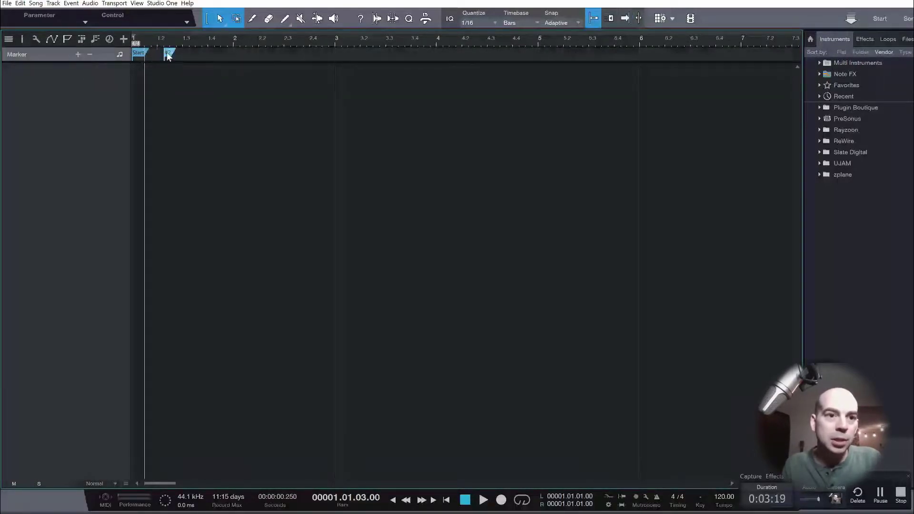
double_click(168, 53)
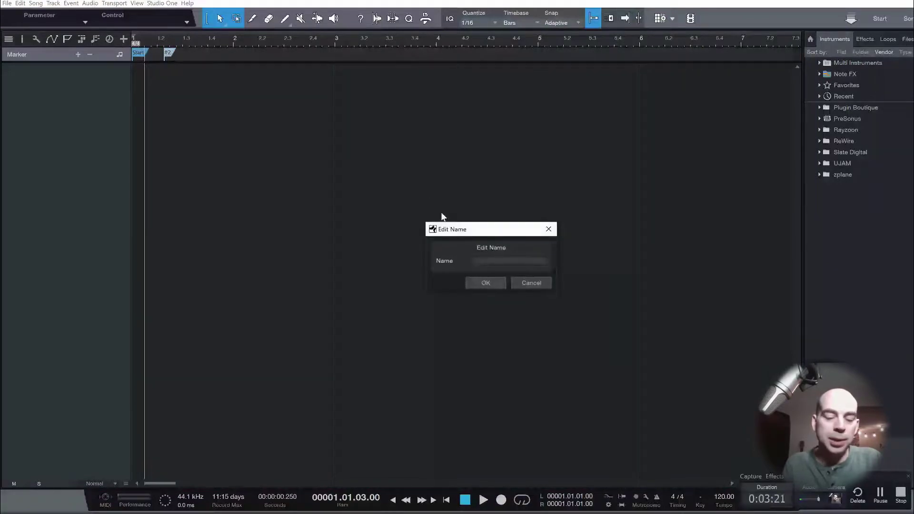
type("In")
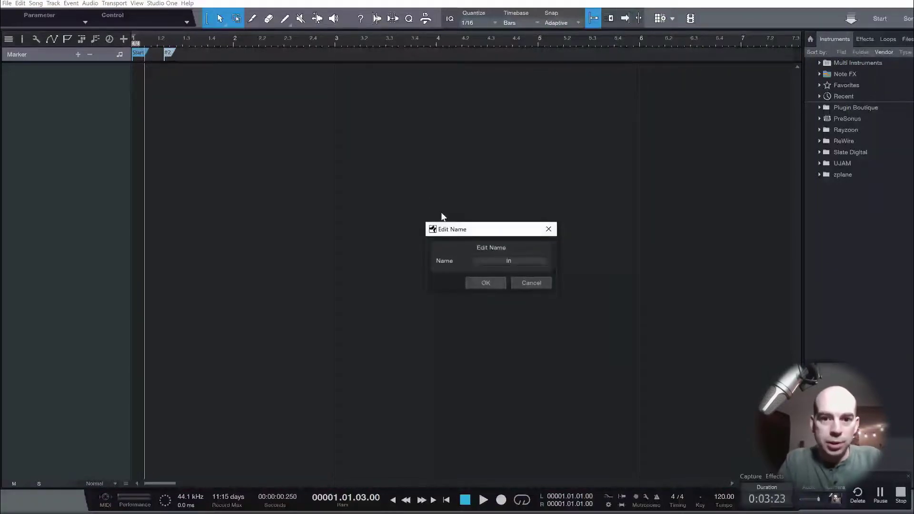
type("tro")
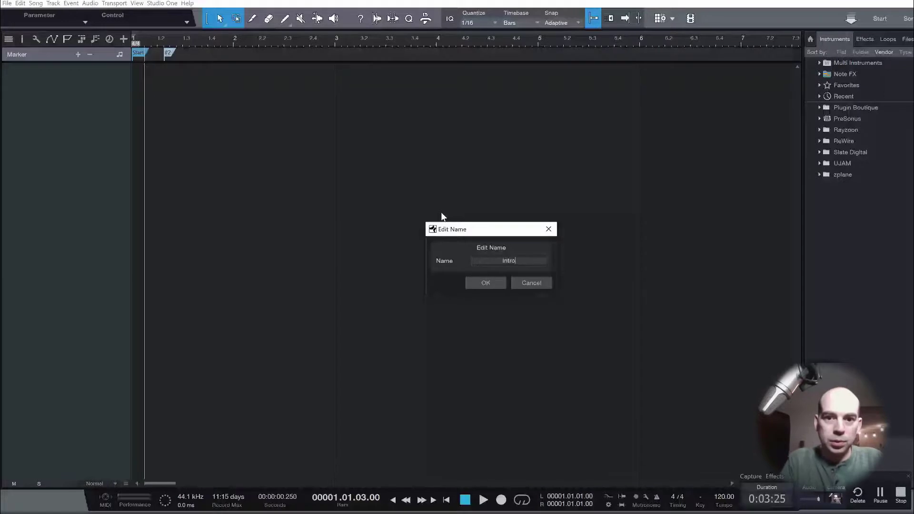
key("Return")
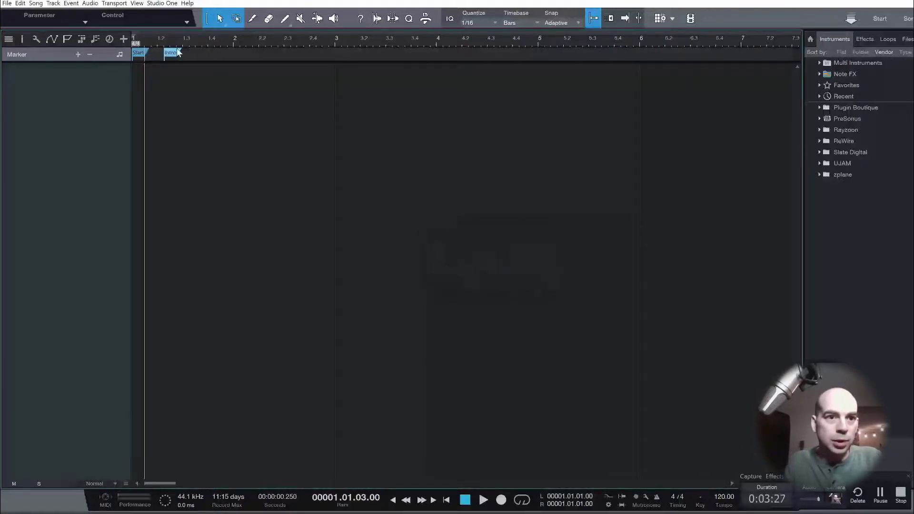
key("Delete")
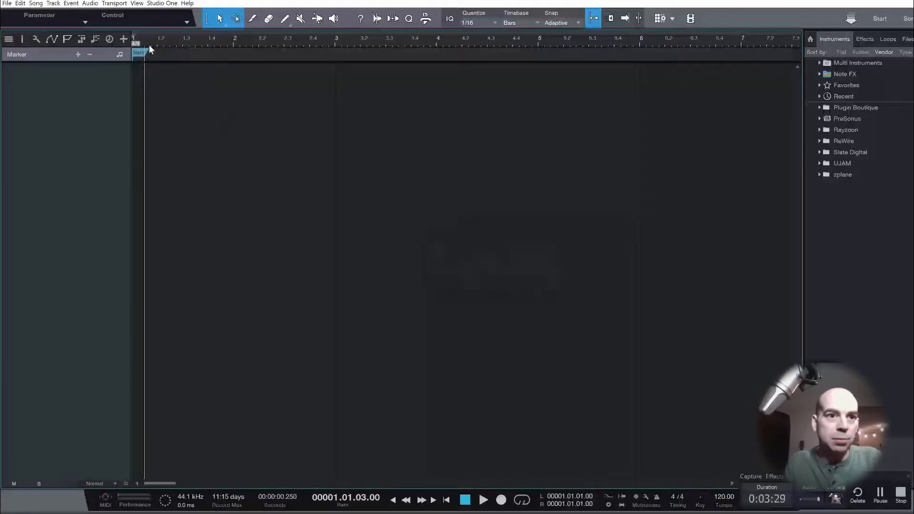
Add a marker at bar 5 and name it Verse1
scroll(148, 44, "down", 3)
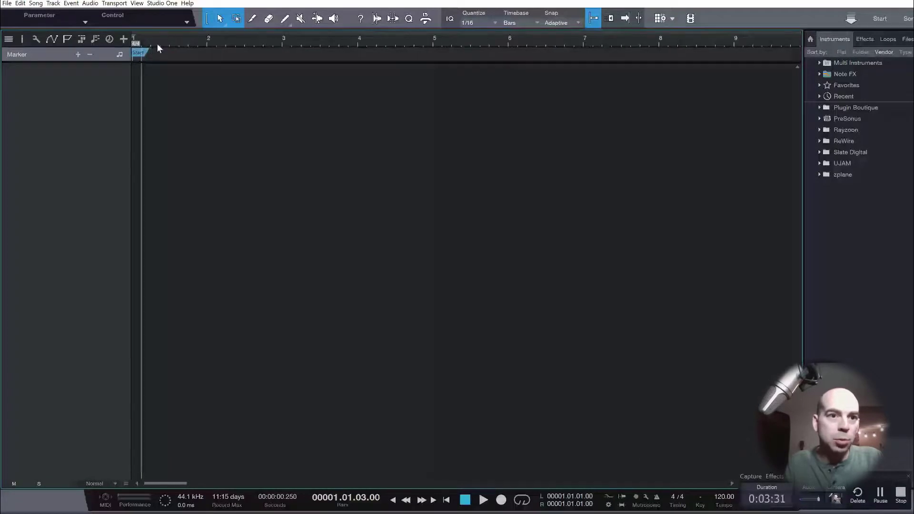
left_click(434, 40)
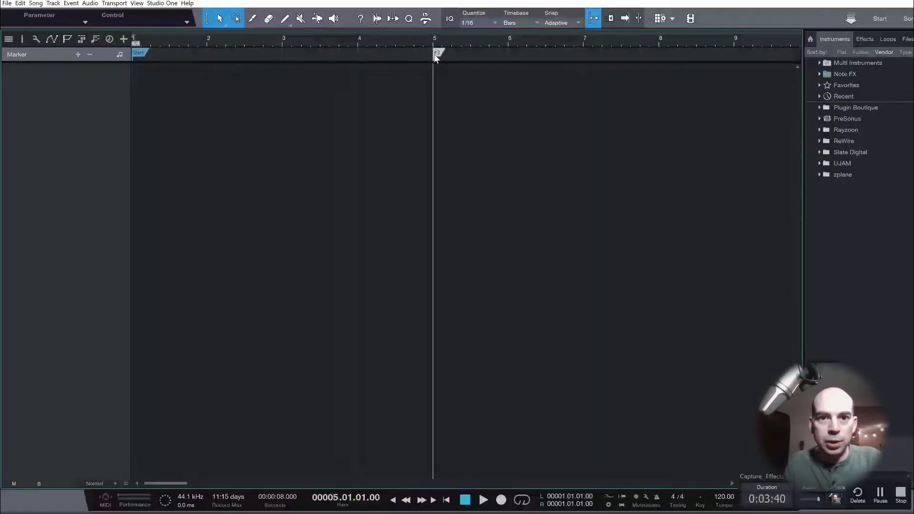
double_click(437, 53)
type("V")
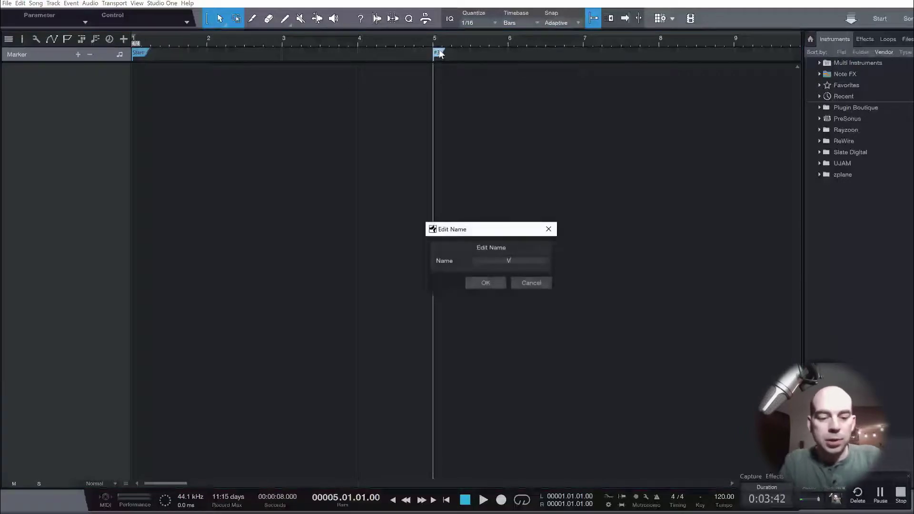
type("erse")
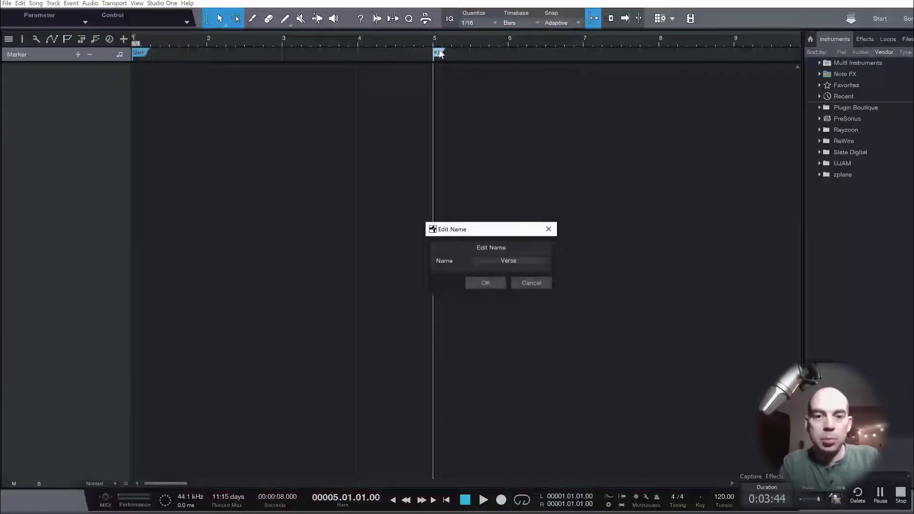
type("1")
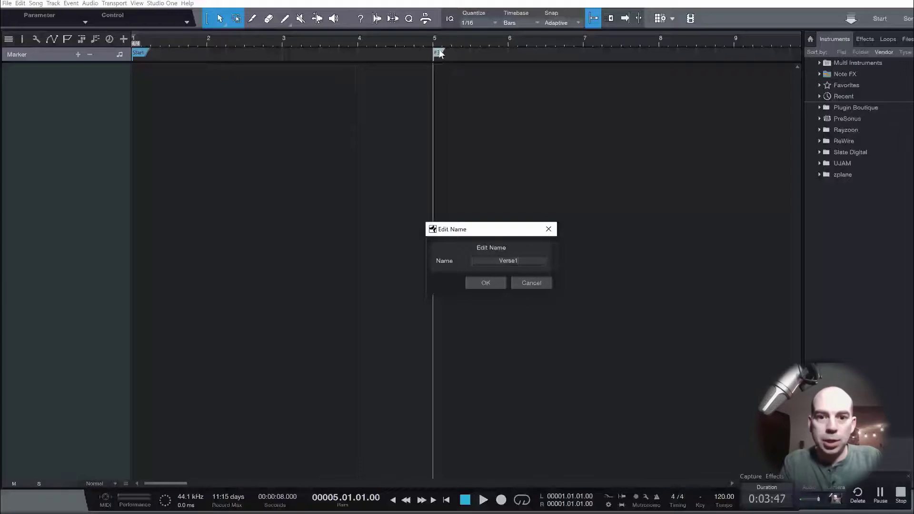
key("Return")
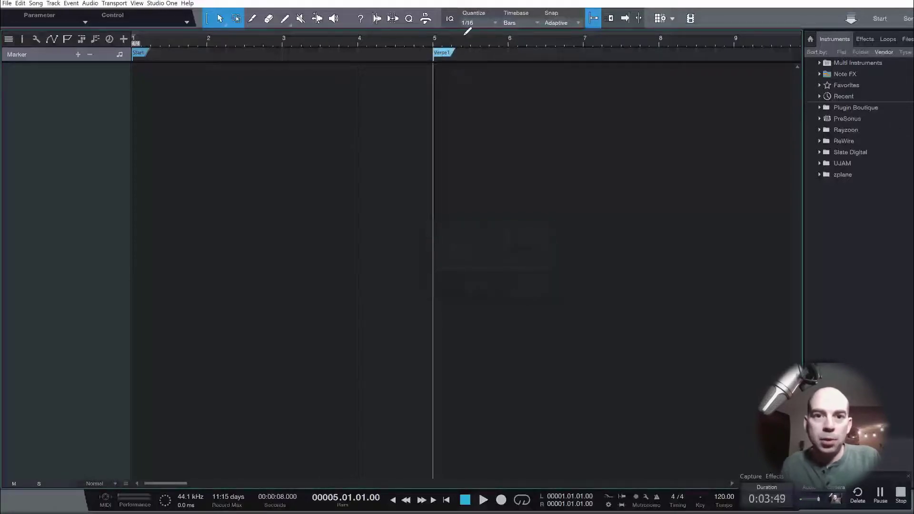
Add a marker at bar 12 and name it Pre-Chorus
key("w")
key("w")
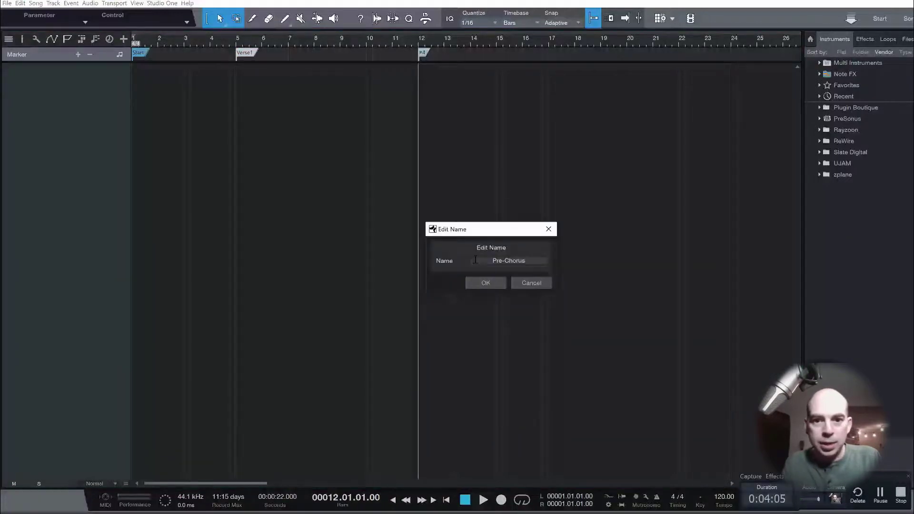
left_click(486, 283)
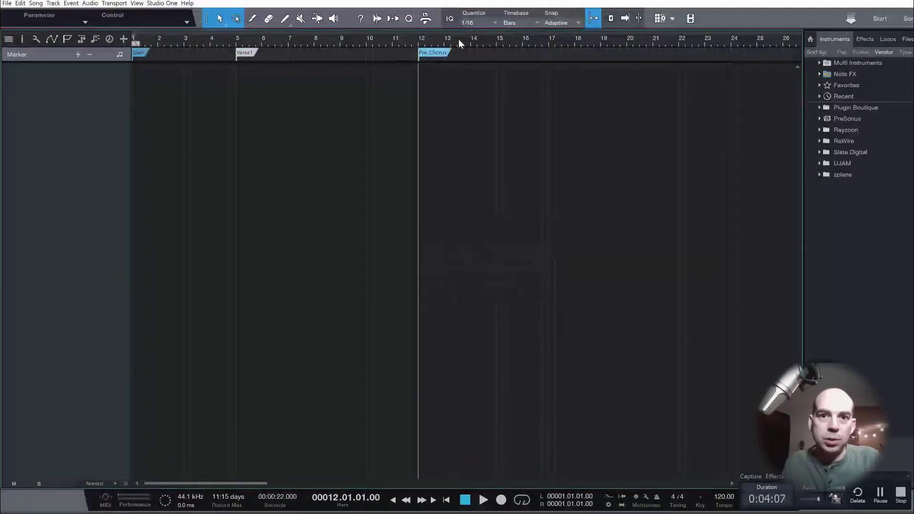
Add a marker at bar 16 and name it Chorus
left_click(523, 40)
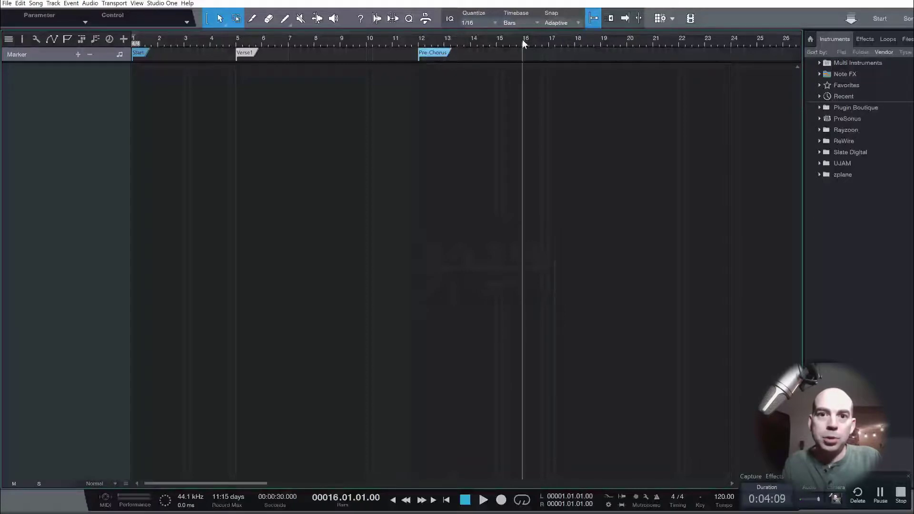
left_click(77, 55)
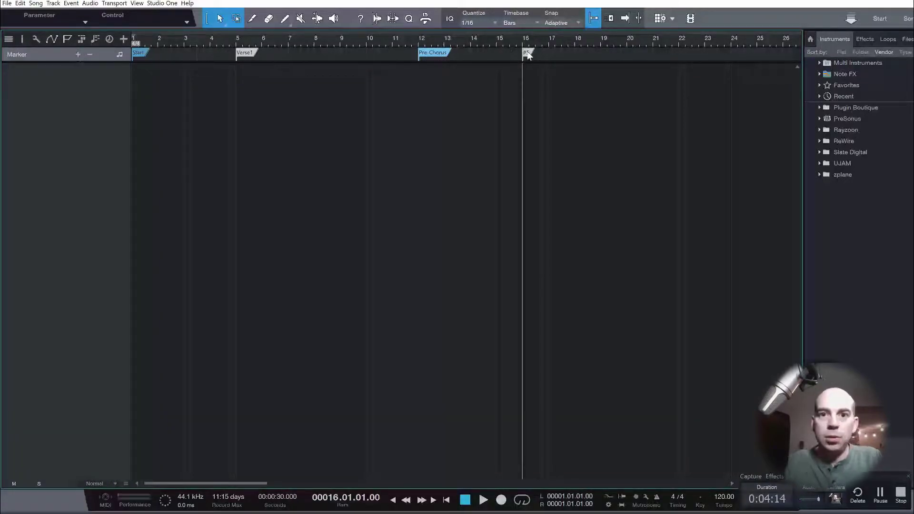
double_click(526, 53)
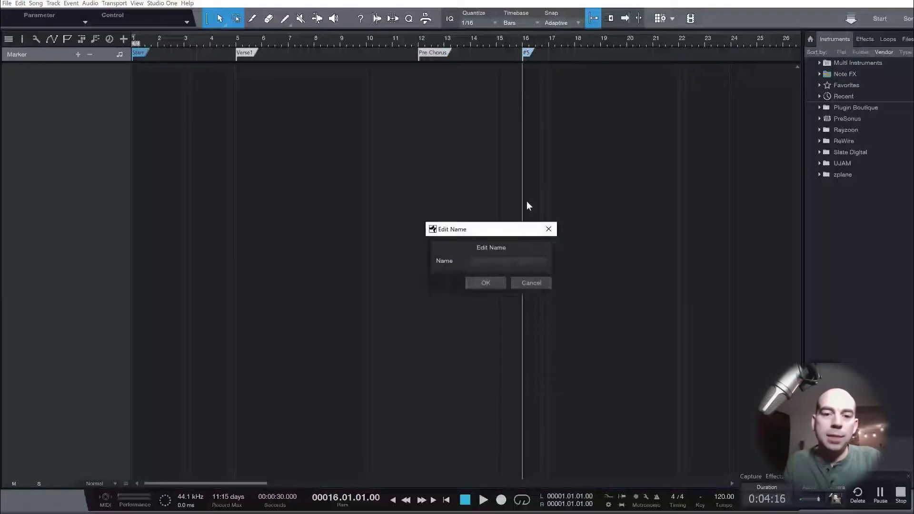
type("CHorus")
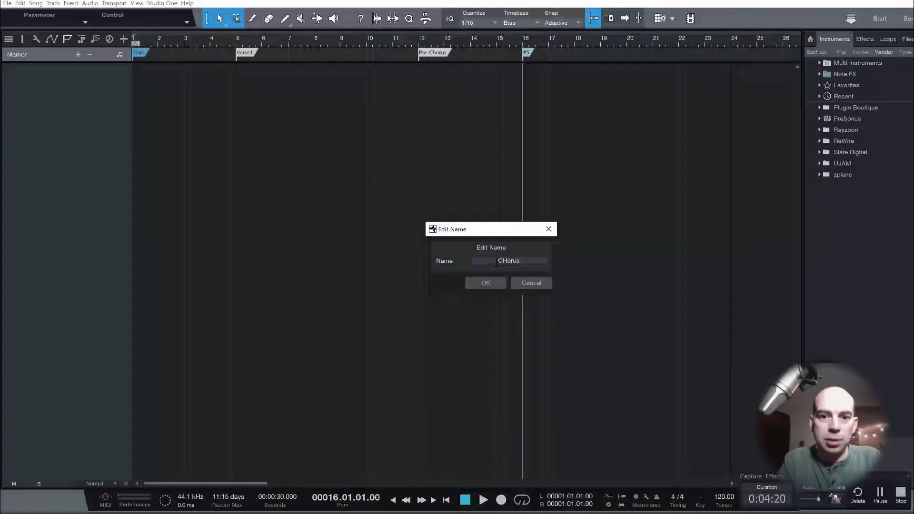
key("ctrl+a")
type("Chorus")
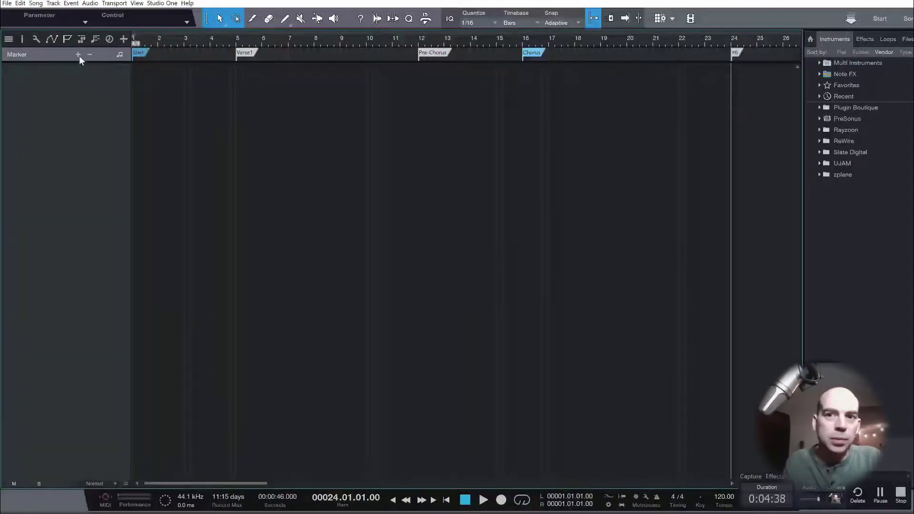
Add markers for the second round of sections: Verse 2 at bar 24, Pre-Chorus at bar 32 and Chorus at bar 36
double_click(735, 53)
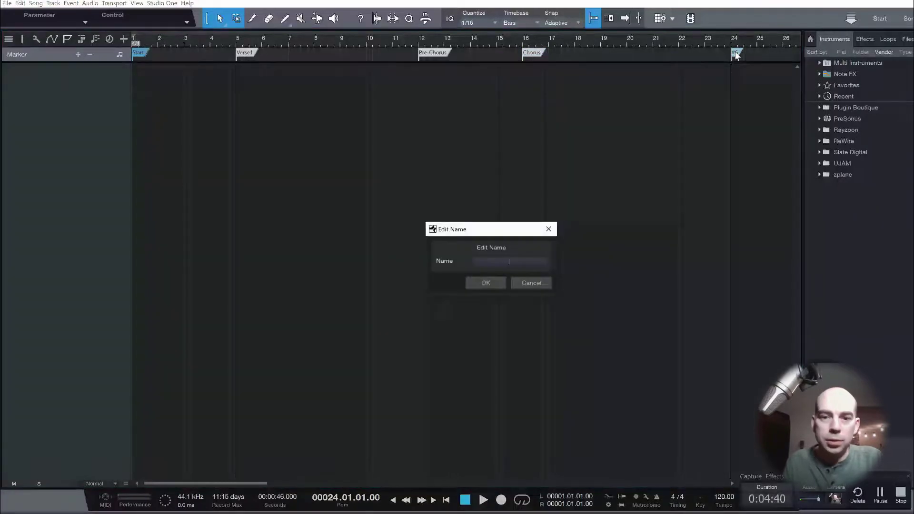
type("Verse 2")
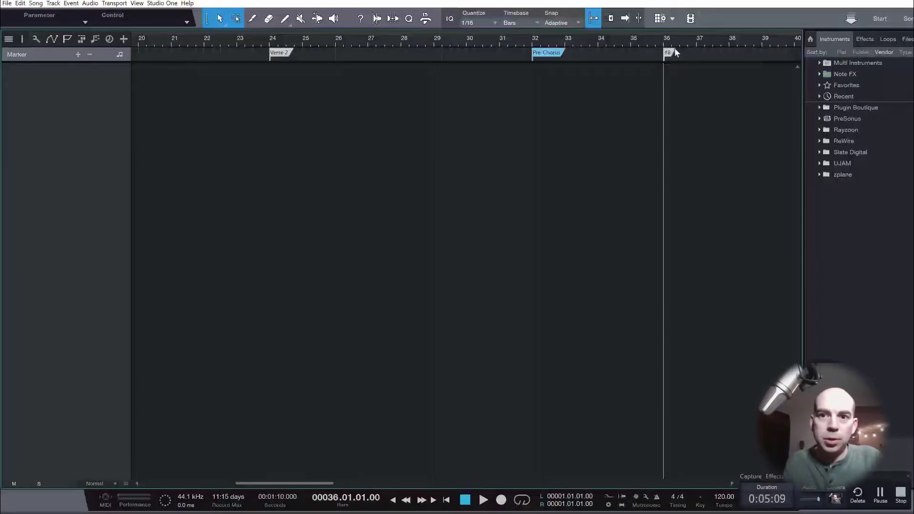
double_click(668, 53)
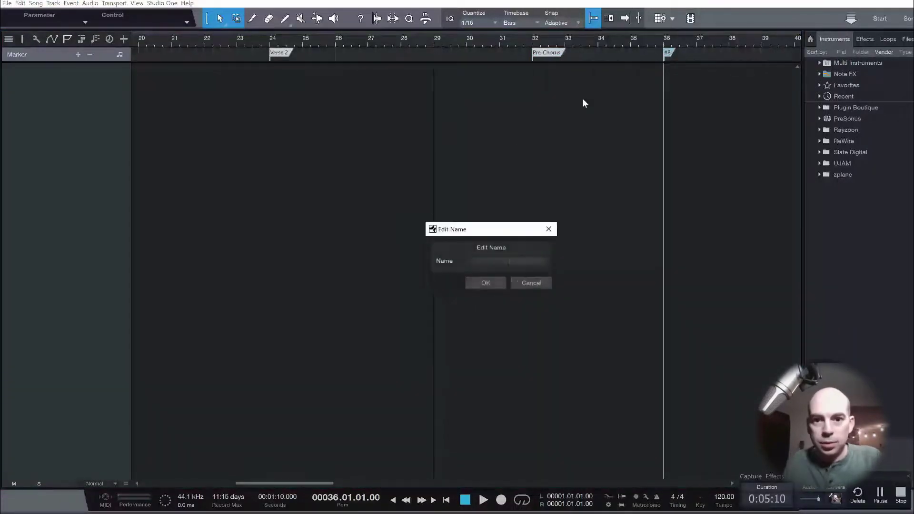
type("Chorus")
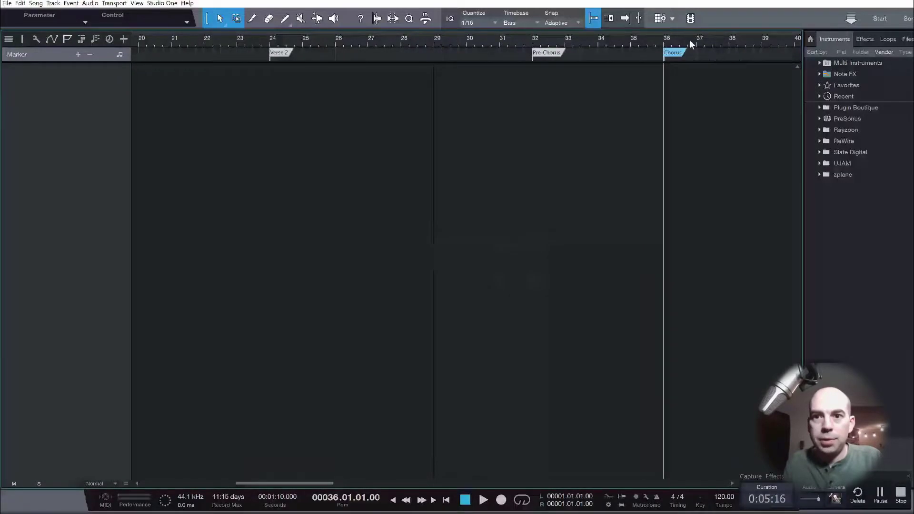
Add a marker at bar 44 and name it Bridge
scroll(593, 51, "up", 3)
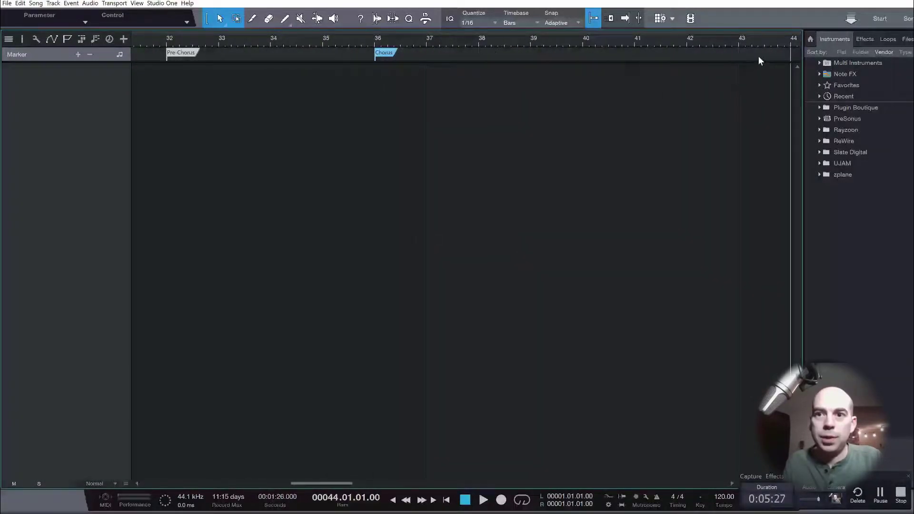
scroll(595, 35, "down", 3)
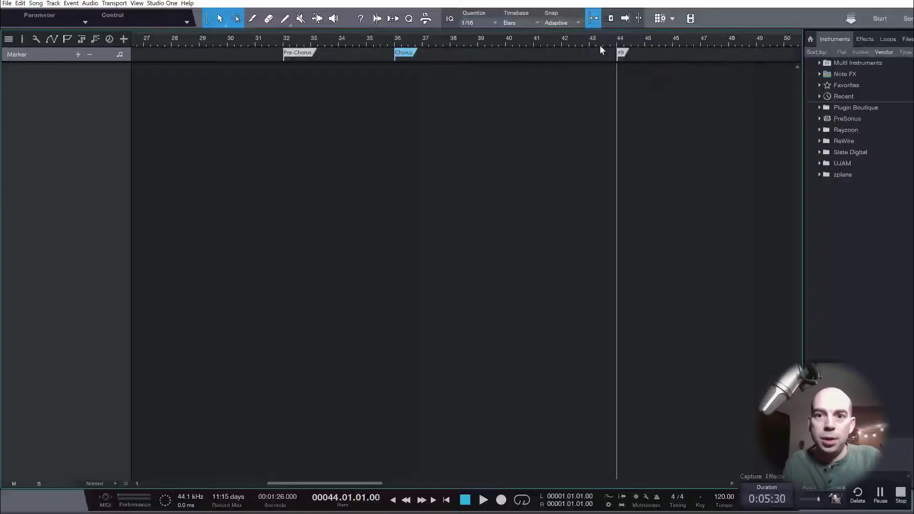
double_click(623, 53)
type("B")
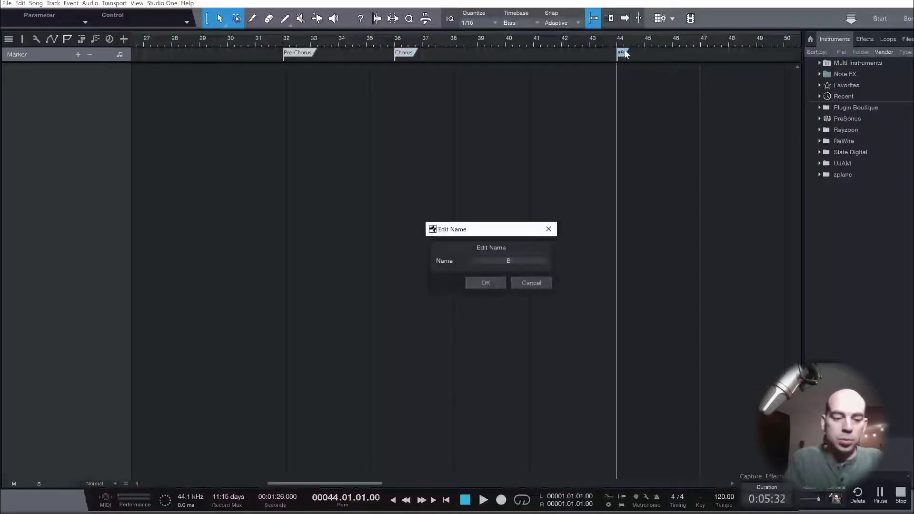
type("ridge")
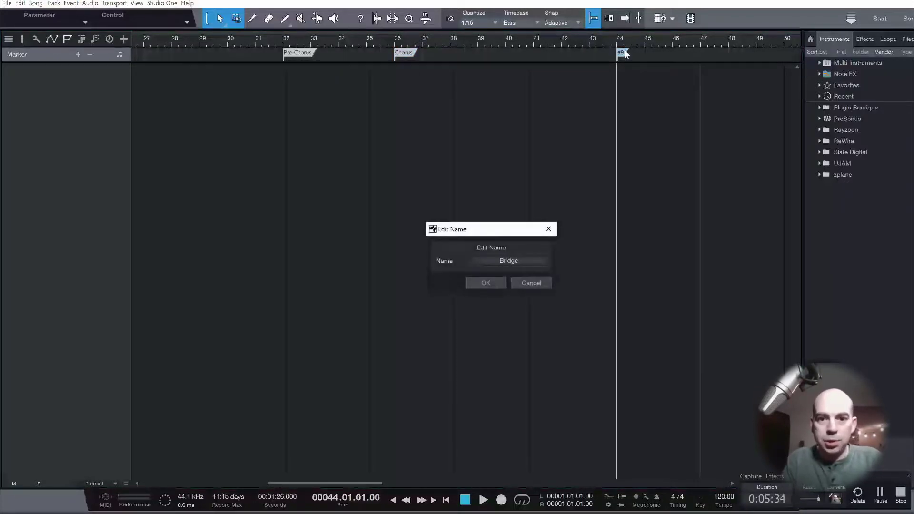
key("Return")
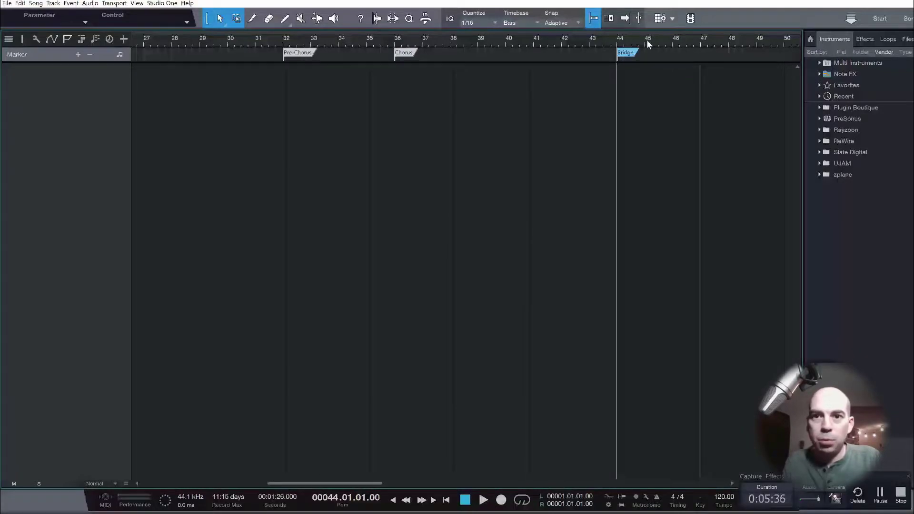
Add a marker at bar 48 and name it Pre-Chorus
mouse_move(658, 38)
left_mouse_down()
mouse_move(579, 42)
mouse_move(557, 52)
mouse_move(618, 39)
mouse_move(600, 47)
mouse_move(562, 44)
left_mouse_up()
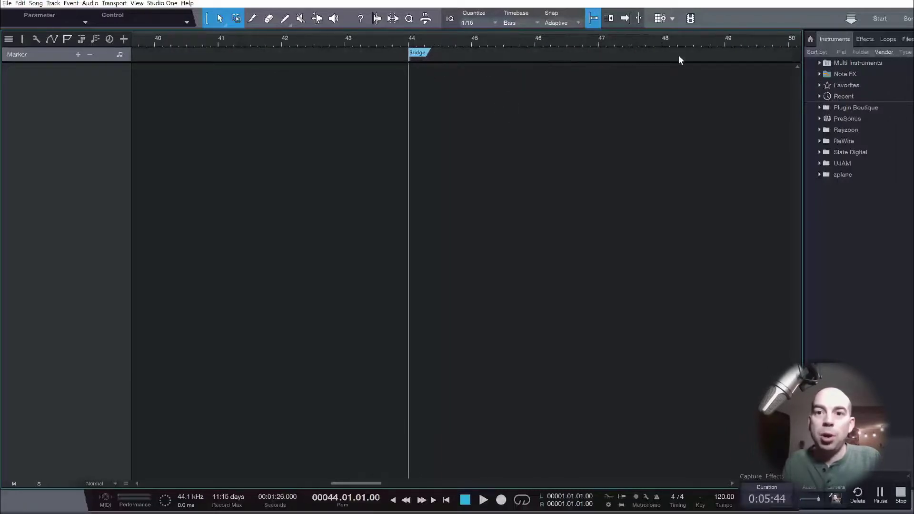
left_click(661, 39)
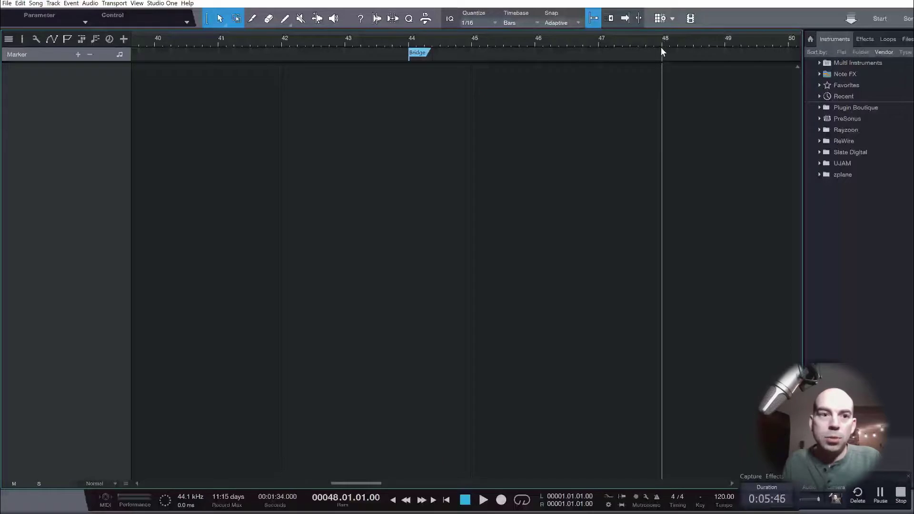
key("y")
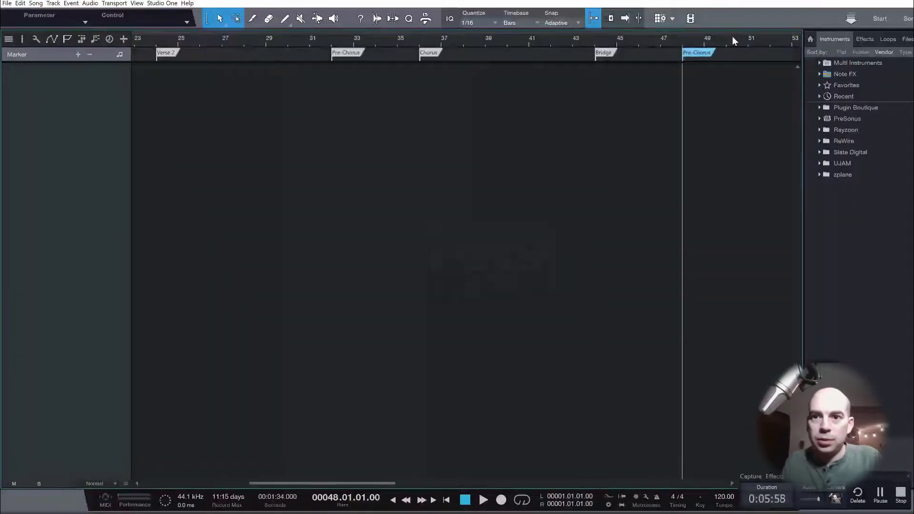
Add a marker at bar 52 and name it Chorus
mouse_move(732, 37)
left_mouse_down()
mouse_move(614, 35)
mouse_move(531, 49)
left_mouse_up()
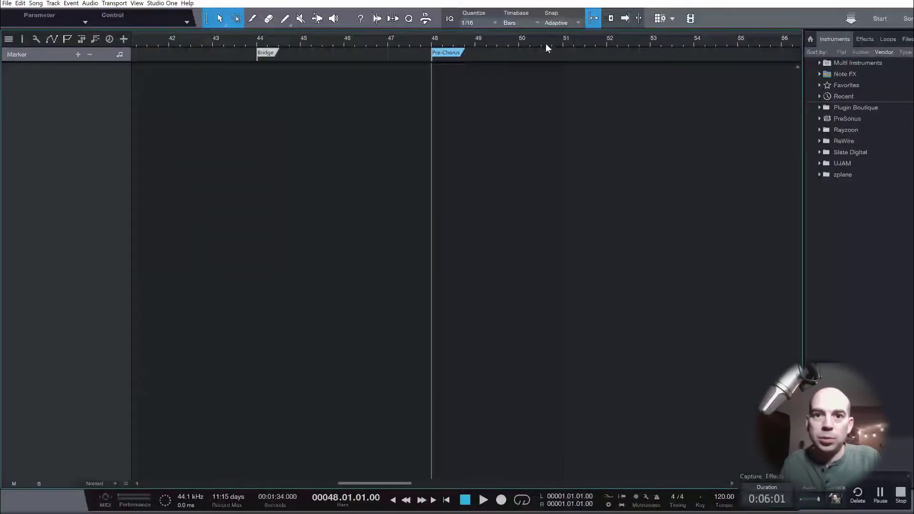
left_click(608, 41)
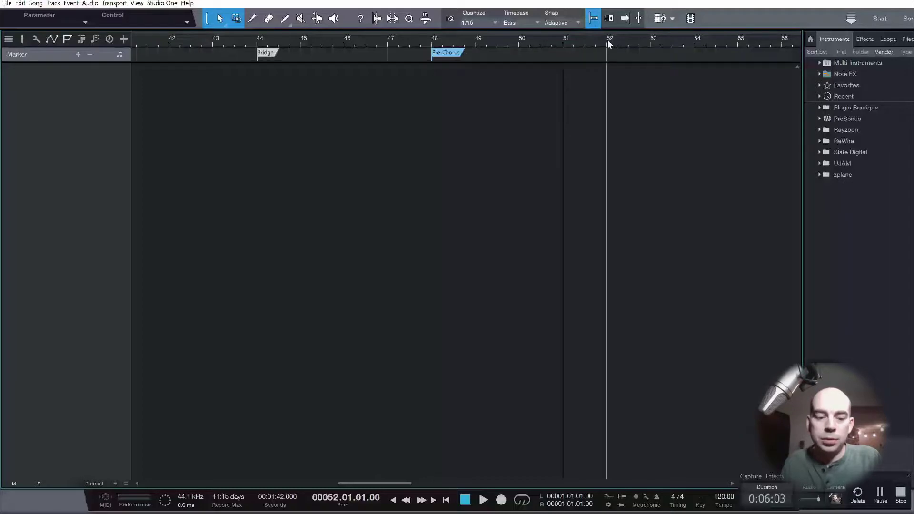
key("alt+Insert")
type("Chorus")
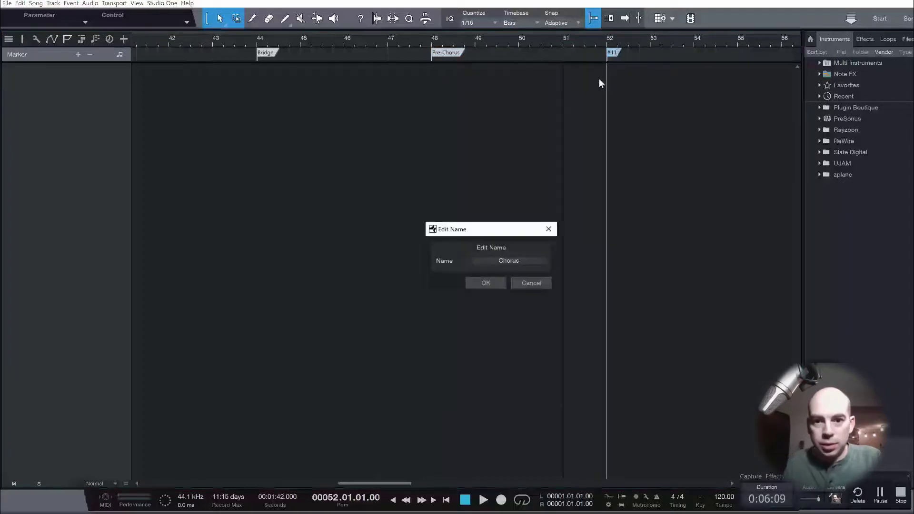
left_click(487, 281)
Create arranger sections from the markers and select the first Chorus section
left_click_drag(484, 41, 483, 41)
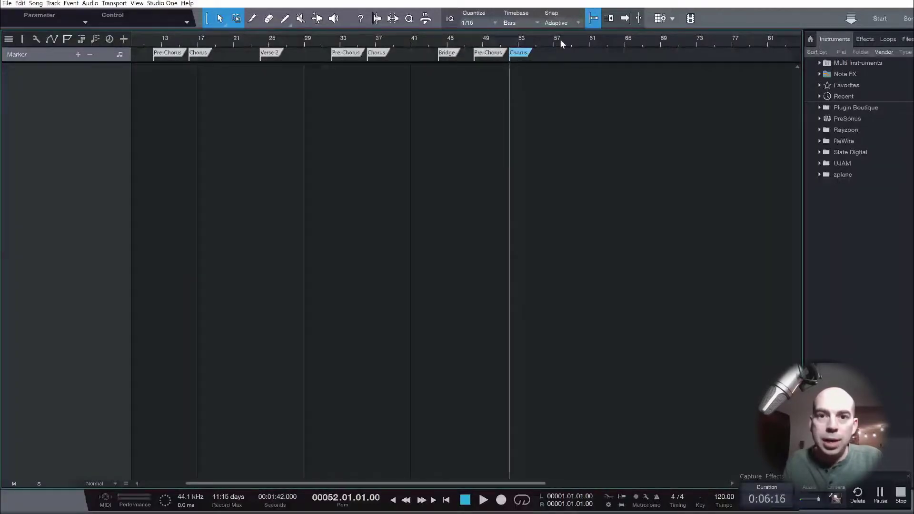
right_click(520, 53)
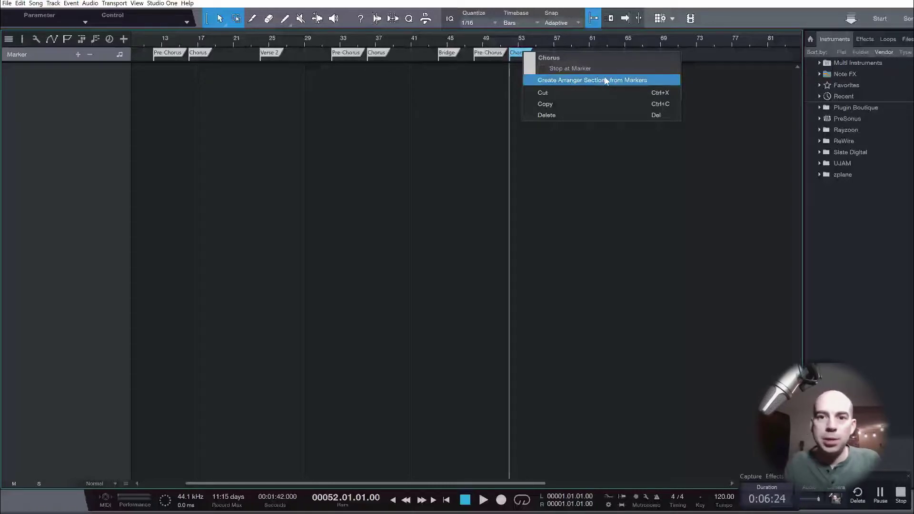
left_click(602, 80)
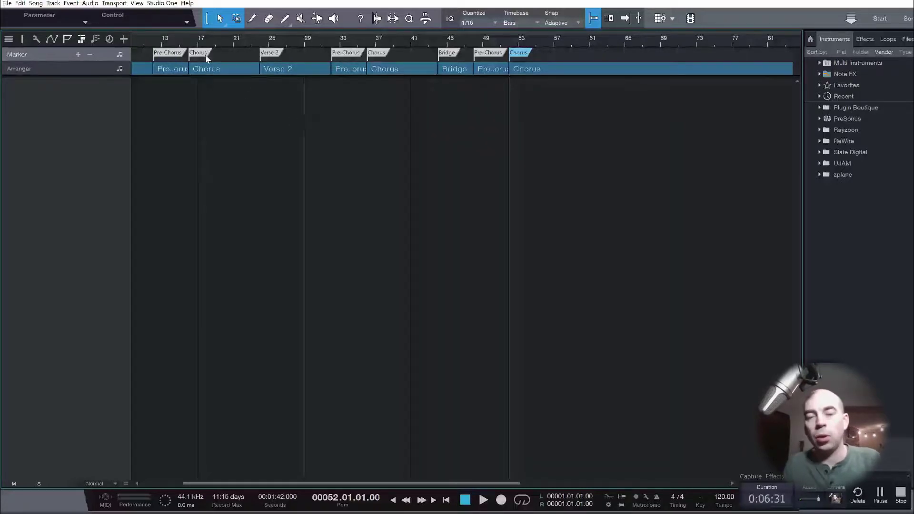
left_click(216, 68)
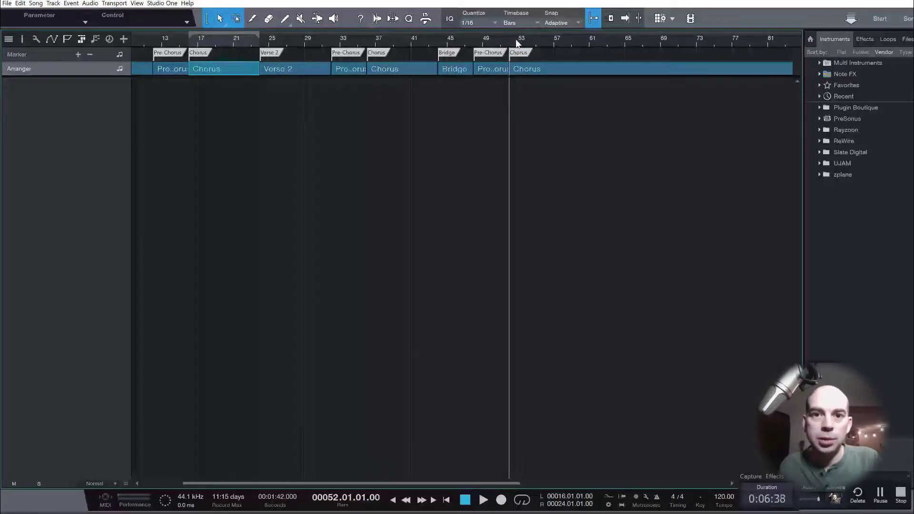
Shorten the final Chorus arranger section to end at bar 60 and move the song's End marker to the same bar
left_click_drag(516, 39, 506, 76)
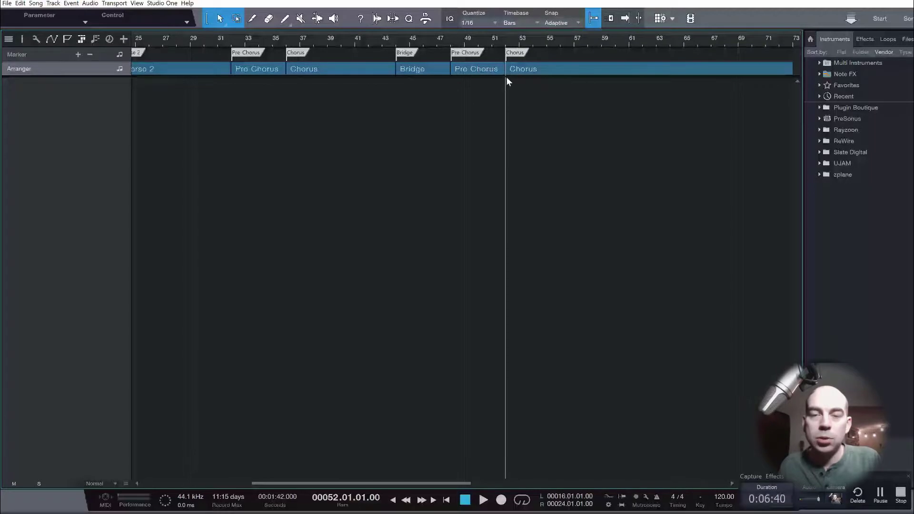
scroll(691, 38, "down", 4)
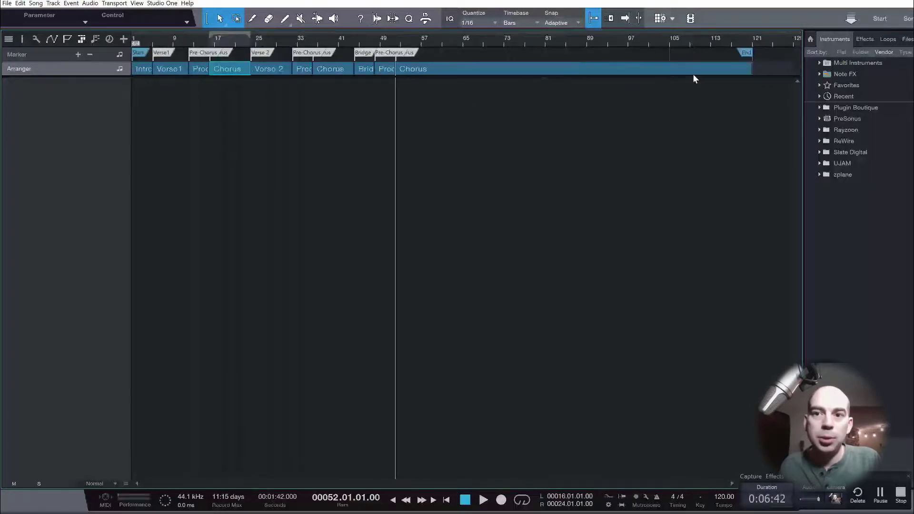
left_click(706, 49)
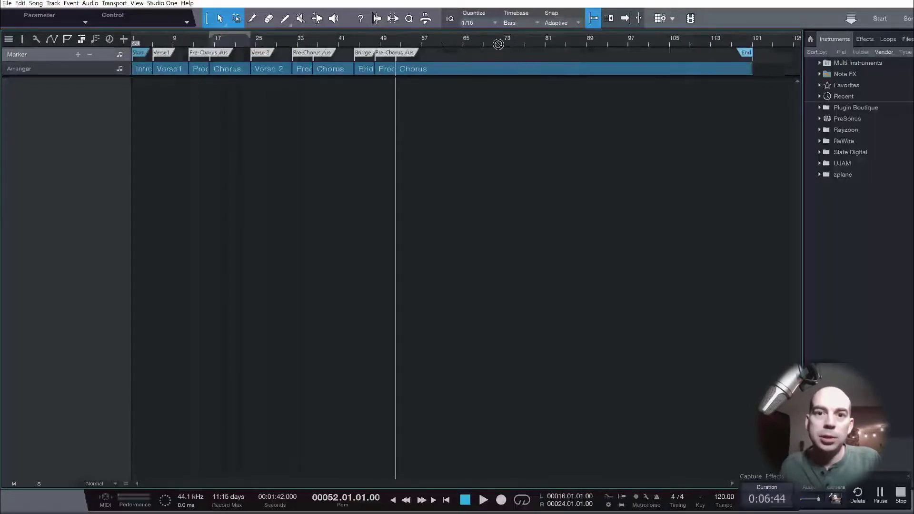
left_click_drag(498, 44, 501, 58)
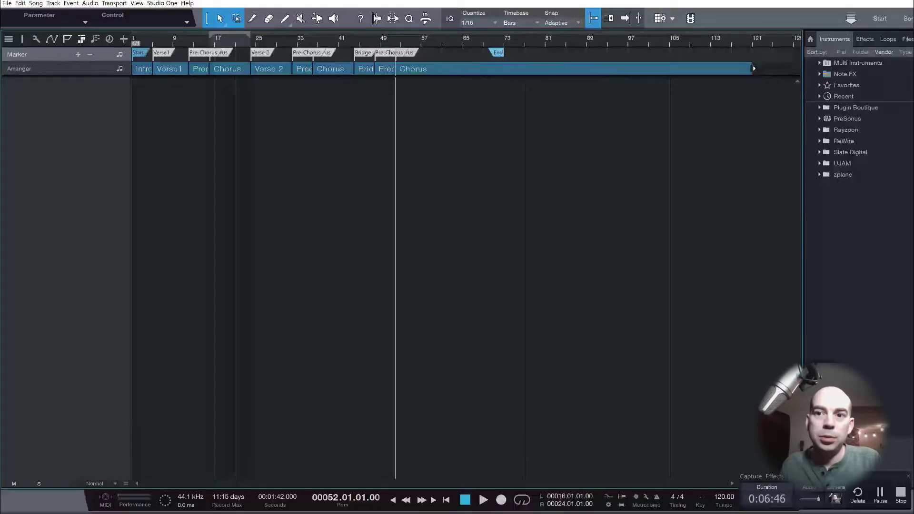
left_click_drag(753, 68, 495, 68)
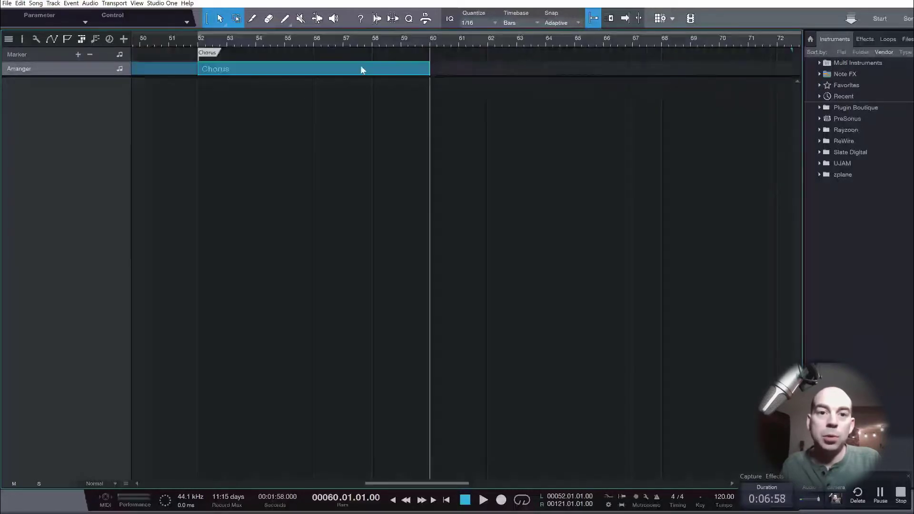
scroll(395, 42, "down", 6)
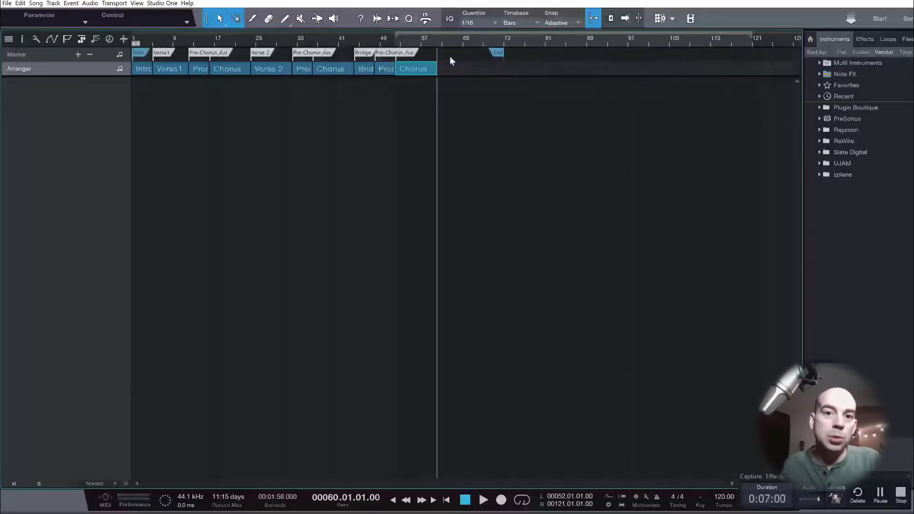
left_click_drag(496, 51, 447, 48)
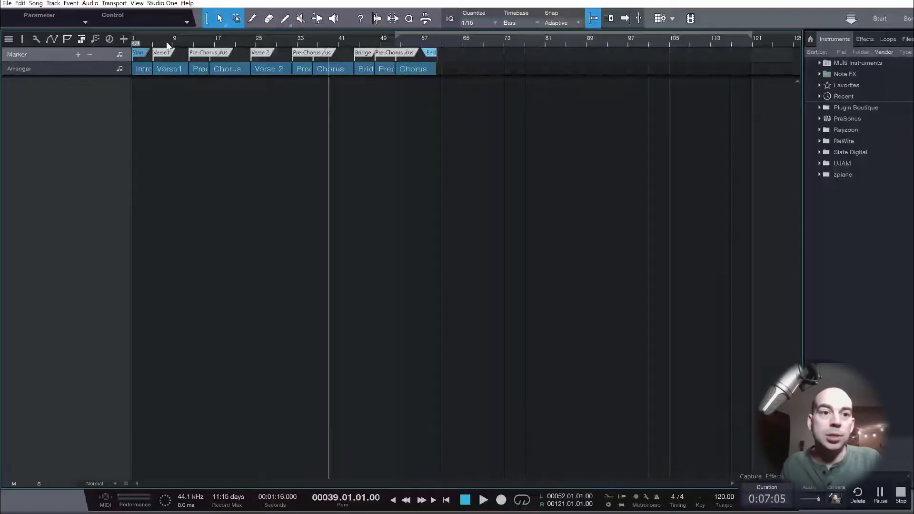
scroll(350, 56, "up", 5)
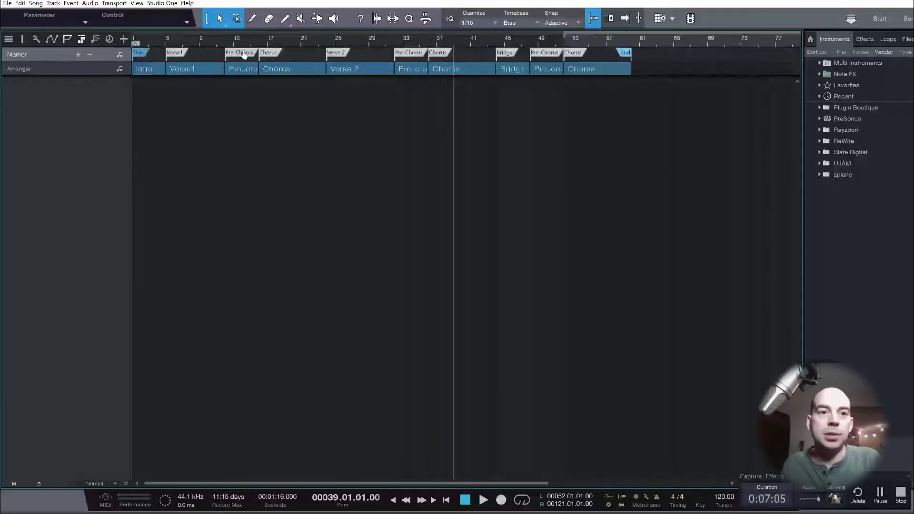
scroll(351, 55, "down", 3)
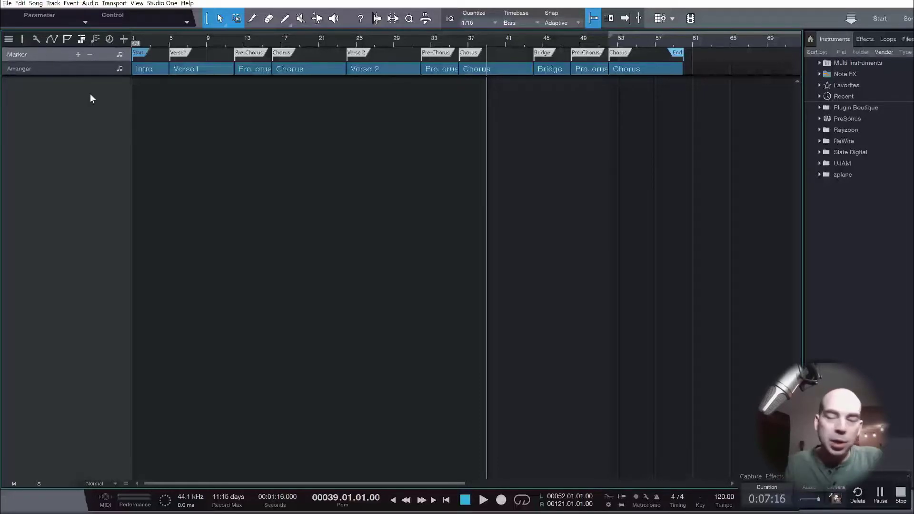
Find Impact among the PreSonus instruments and add it to the song as an instrument track
left_click(869, 41)
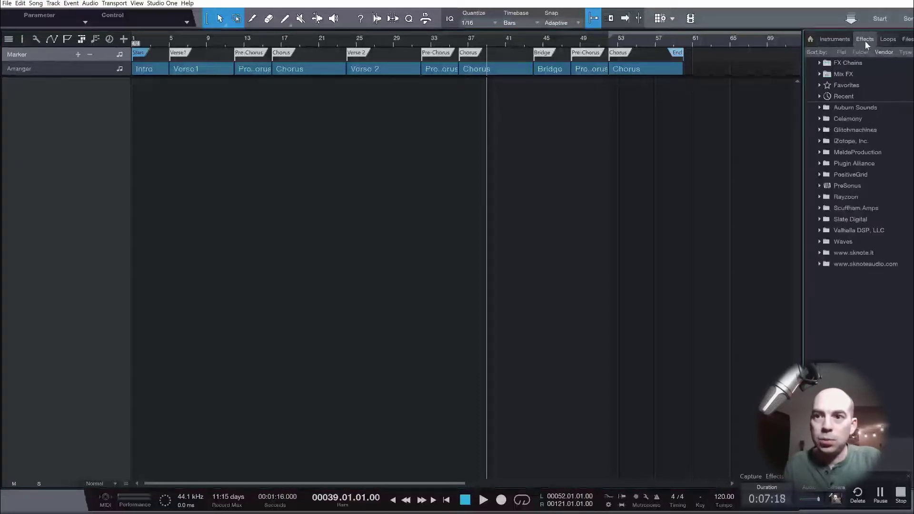
left_click(833, 40)
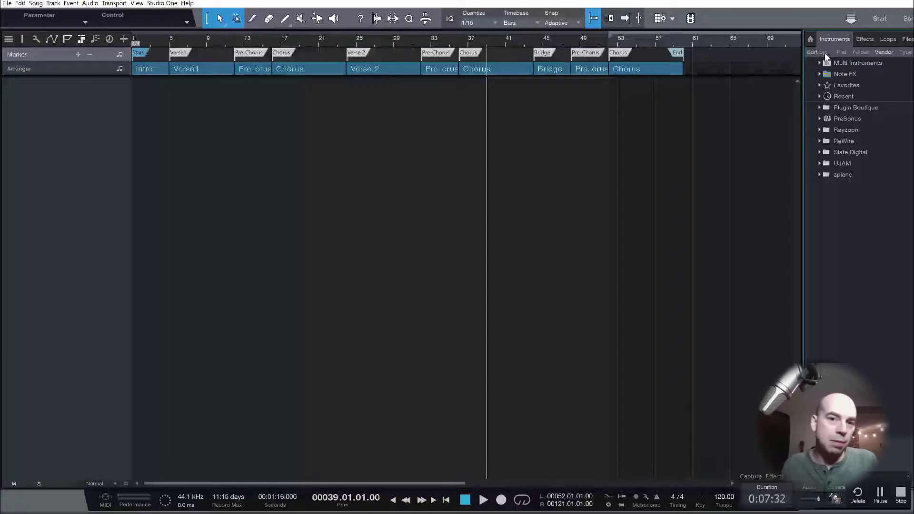
left_click(824, 120)
left_click(818, 119)
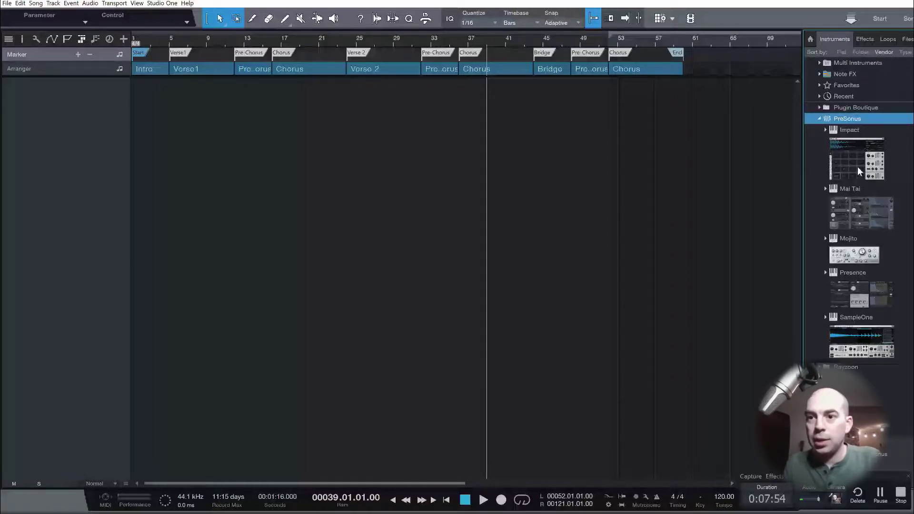
left_click_drag(847, 176, 90, 77)
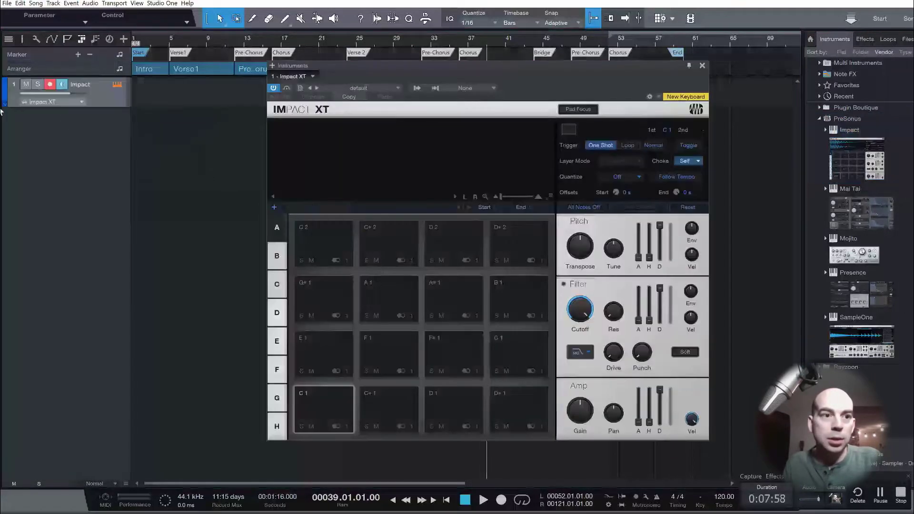
Rename the Impact track as Drums
double_click(80, 84)
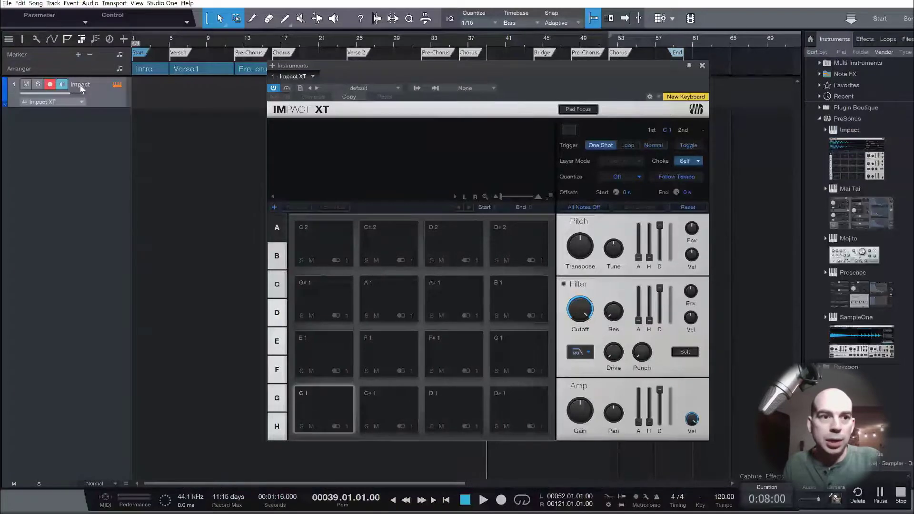
type("Drums")
key("Return")
Load the AntiGravity Maneuvers preset in Impact XT and audition its rim shot, snare and bass drum pads
left_click(362, 88)
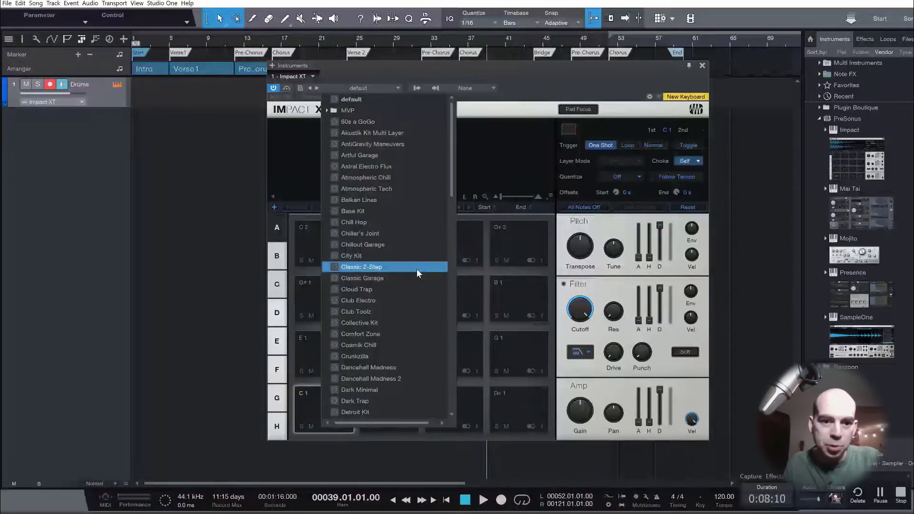
left_click(417, 273)
left_click(446, 426)
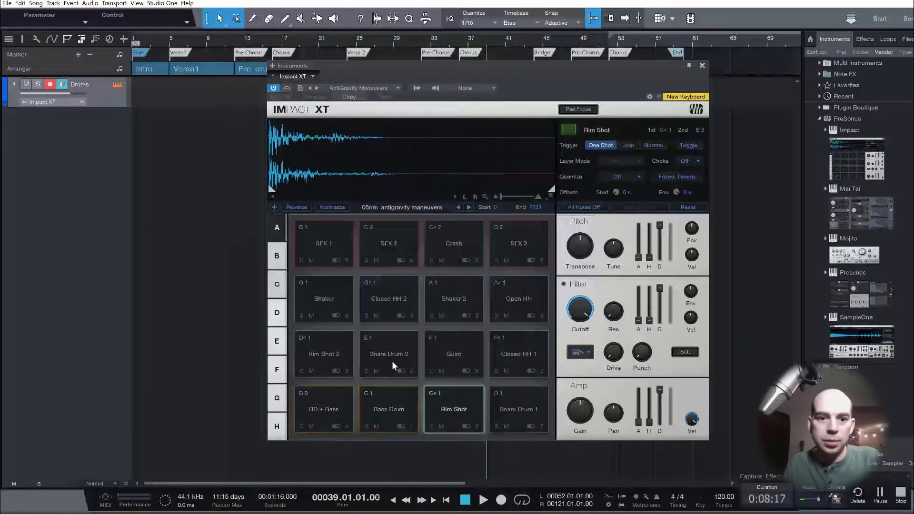
left_click(390, 365)
left_click(314, 355)
left_click(340, 417)
left_click(379, 415)
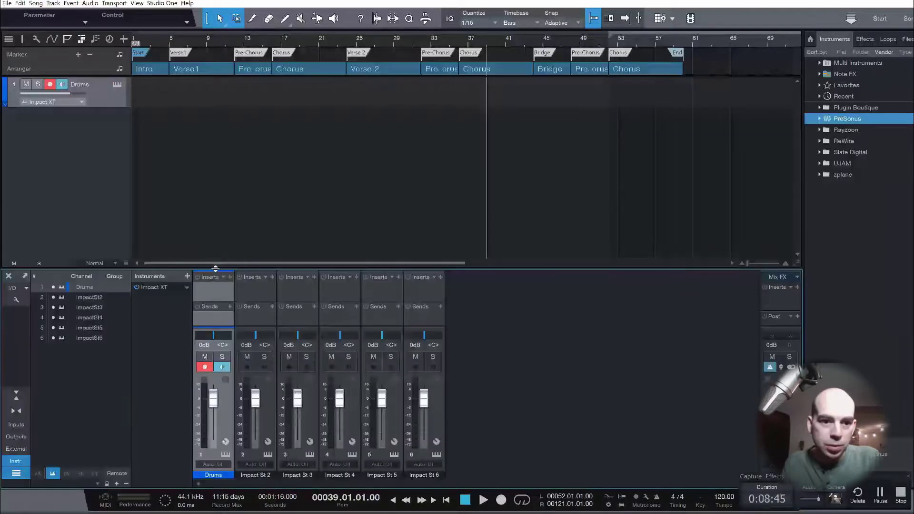
Enlarge the mixer area and rename the Impact St 2 channel as KIK
left_click_drag(214, 260, 215, 243)
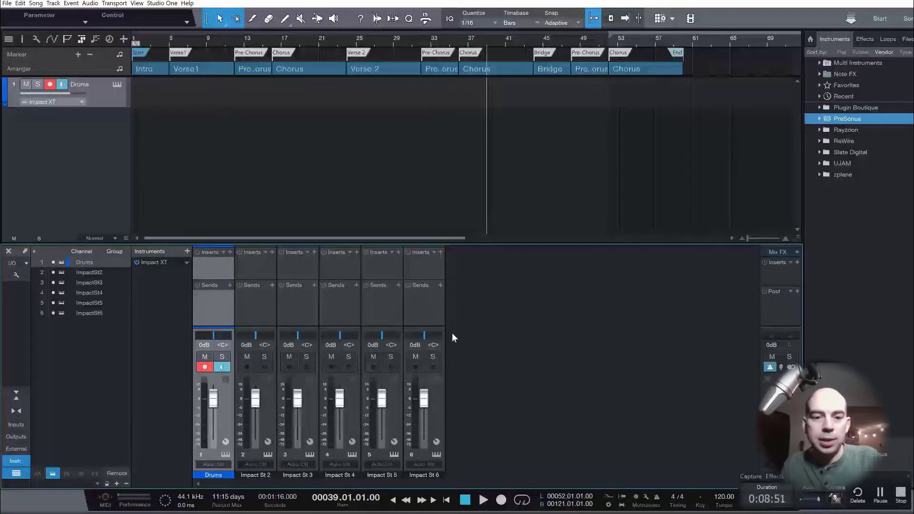
left_click(259, 476)
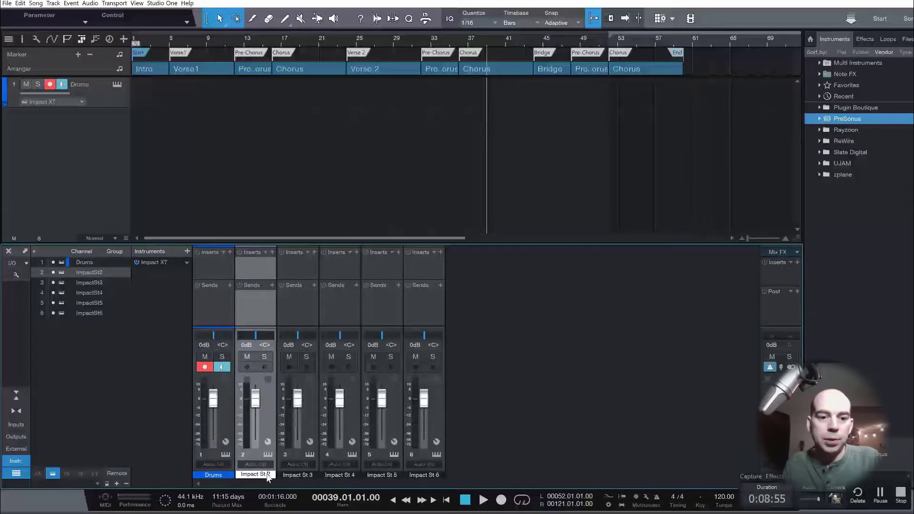
left_click_drag(275, 475, 198, 471)
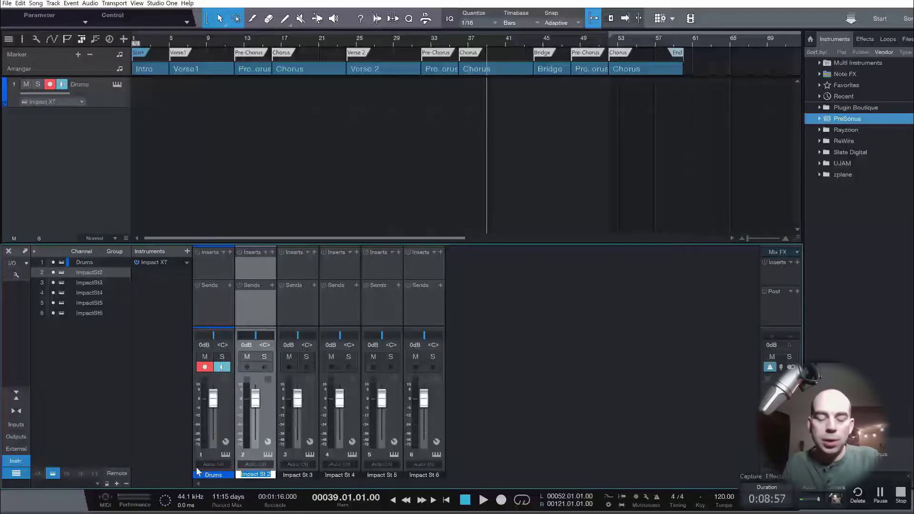
type("KIK")
Insert Fat Channel on the KIK channel and load its Kick 1 preset, reviewing the compressor, equalizer and limiter sections
left_click_drag(853, 290, 255, 266)
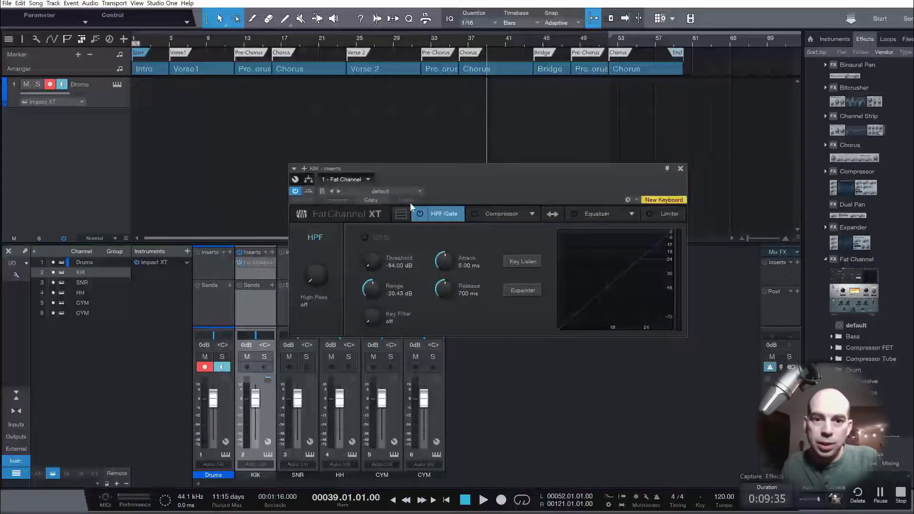
left_click(392, 191)
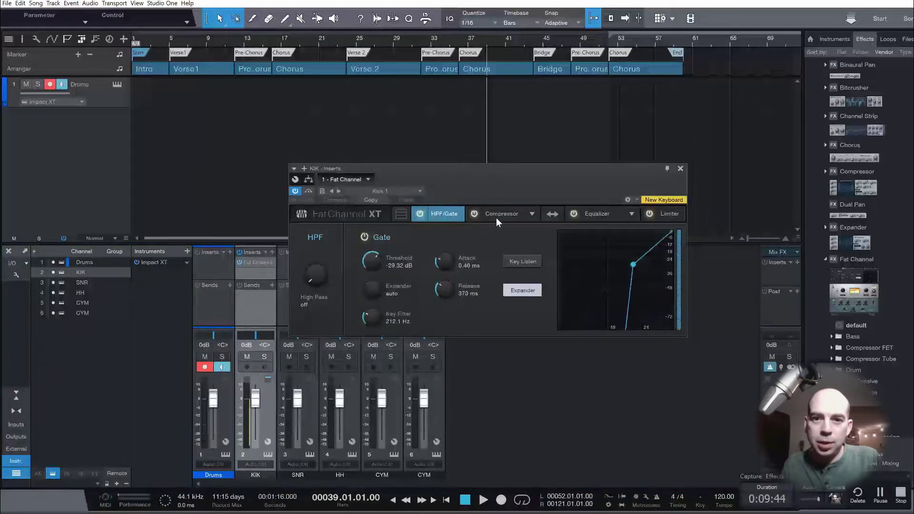
left_click(498, 217)
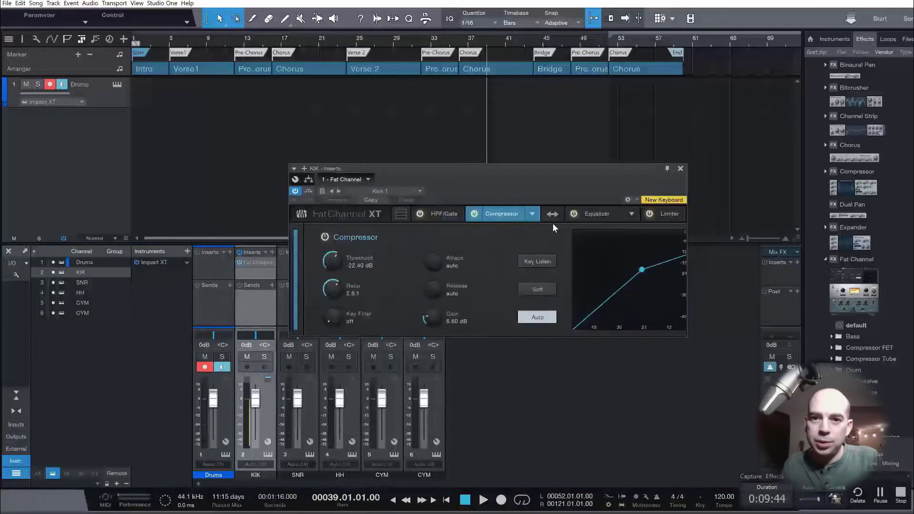
left_click(600, 218)
left_click(669, 214)
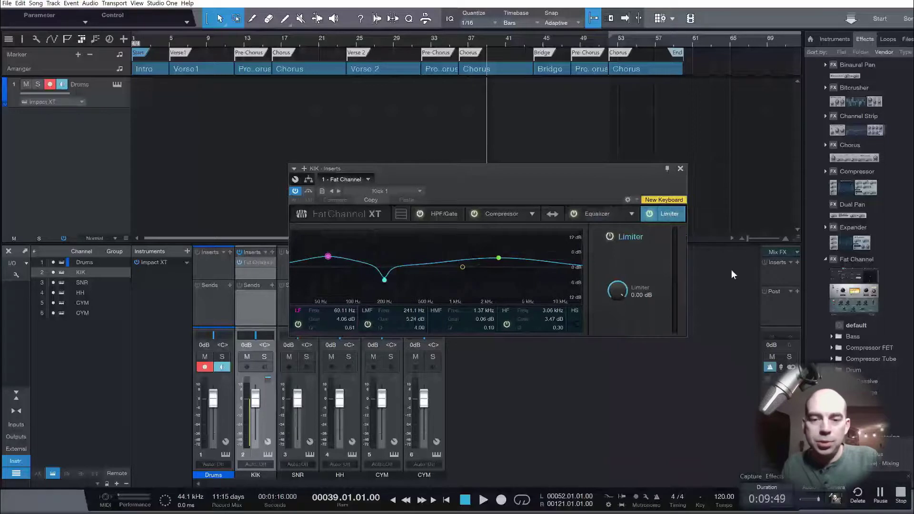
left_click(681, 169)
Insert Fat Channel on the SNR, HH and both CYM channels, loading the Fat Snare drum preset on SNR
left_click_drag(852, 285, 318, 262)
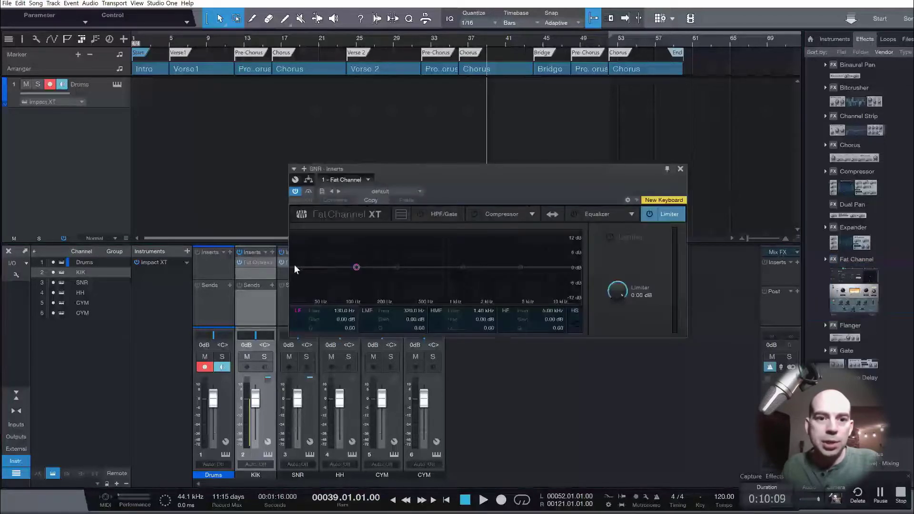
left_click(384, 189)
left_click(402, 246)
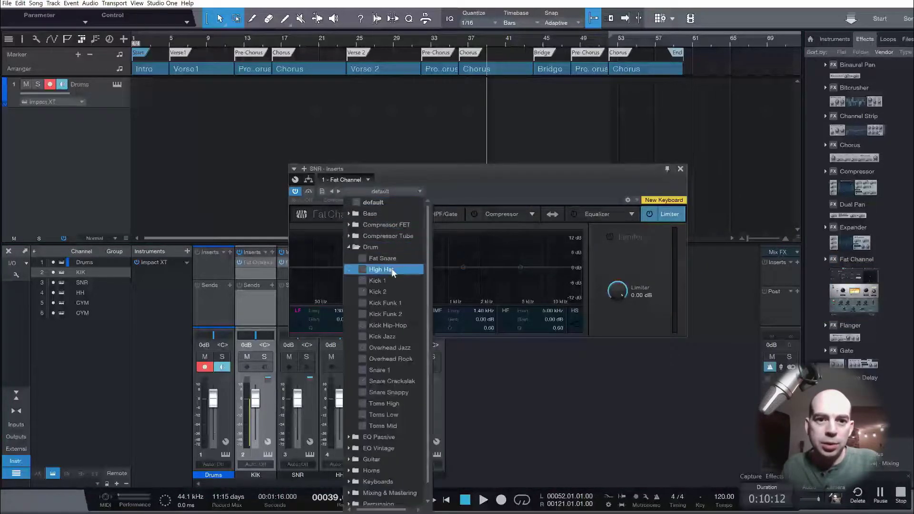
left_click(391, 261)
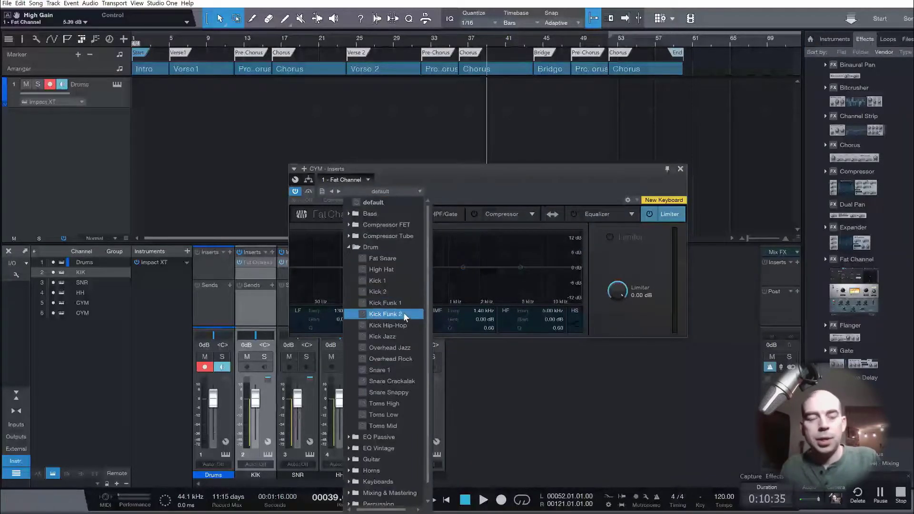
scroll(400, 307, "down", 1)
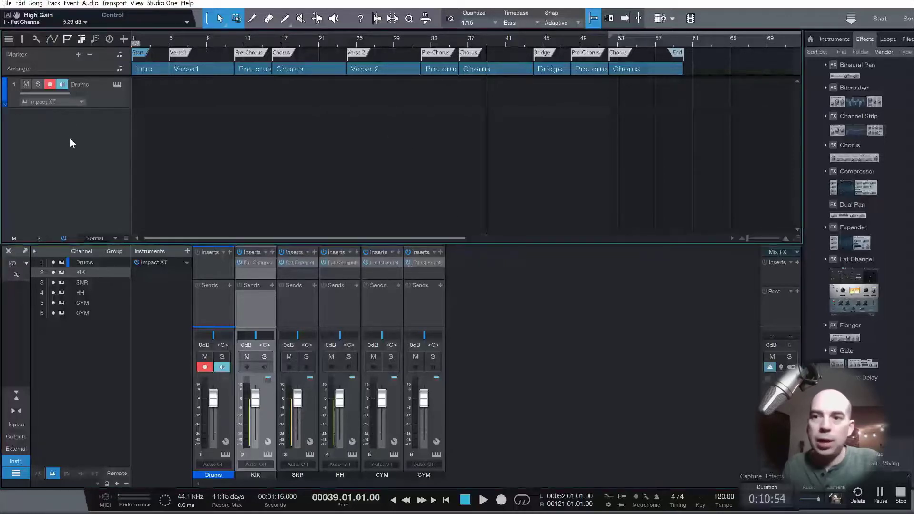
Browse the PreSonus instruments and add Mai Tai to the song as a new instrument track
left_click(834, 38)
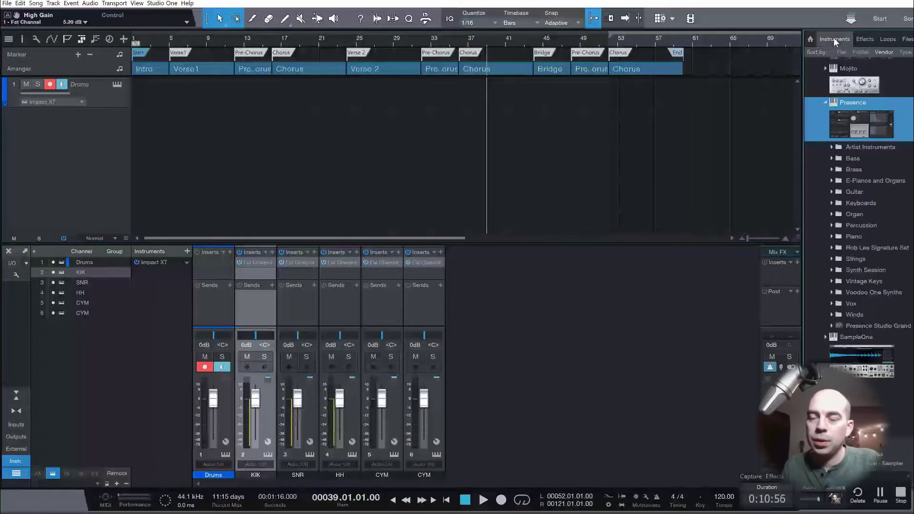
left_click(825, 103)
left_click(825, 156)
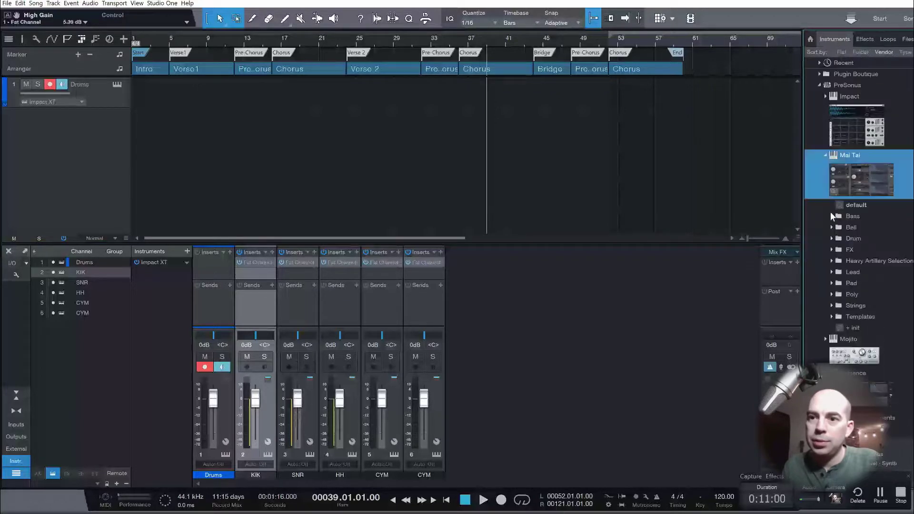
scroll(838, 308, "down", 2)
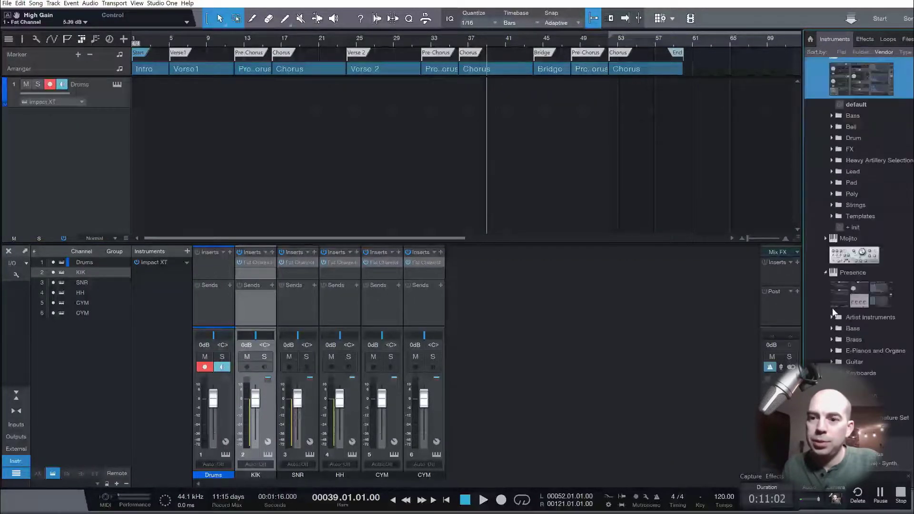
left_click(826, 274)
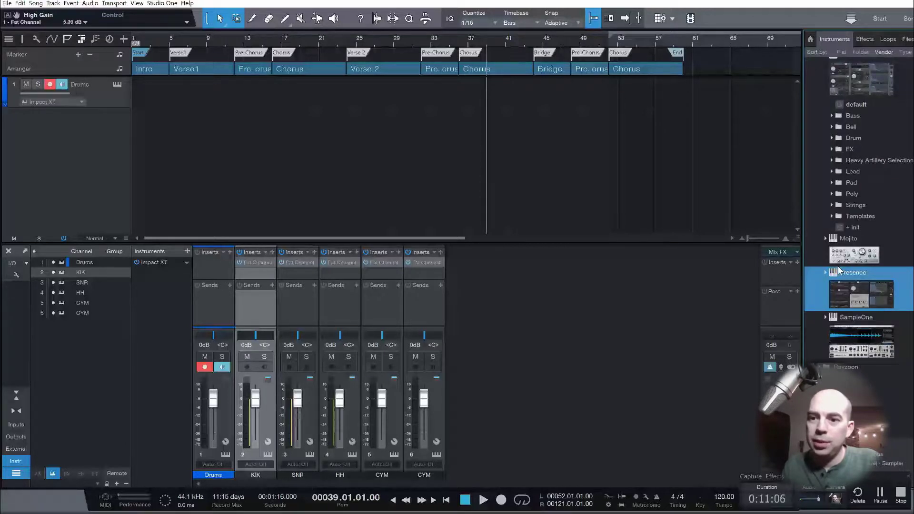
scroll(838, 267, "up", 2)
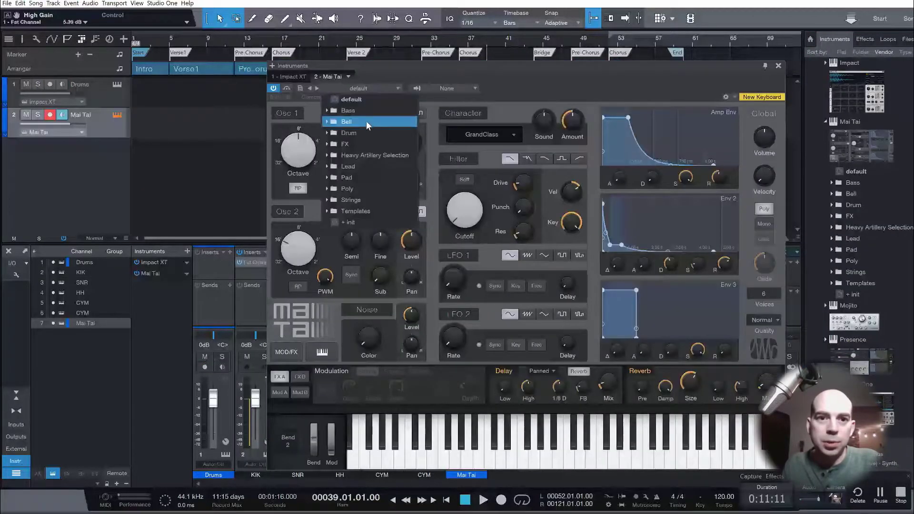
Load the Bass - Blockin' Beats preset in Mai Tai and close the instrument editor
left_click(348, 111)
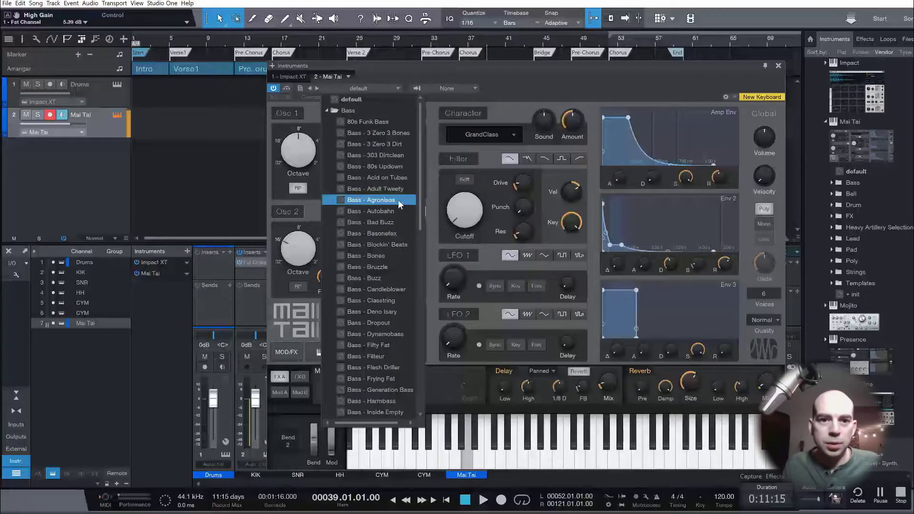
key("Up")
key("Up")
key("Down")
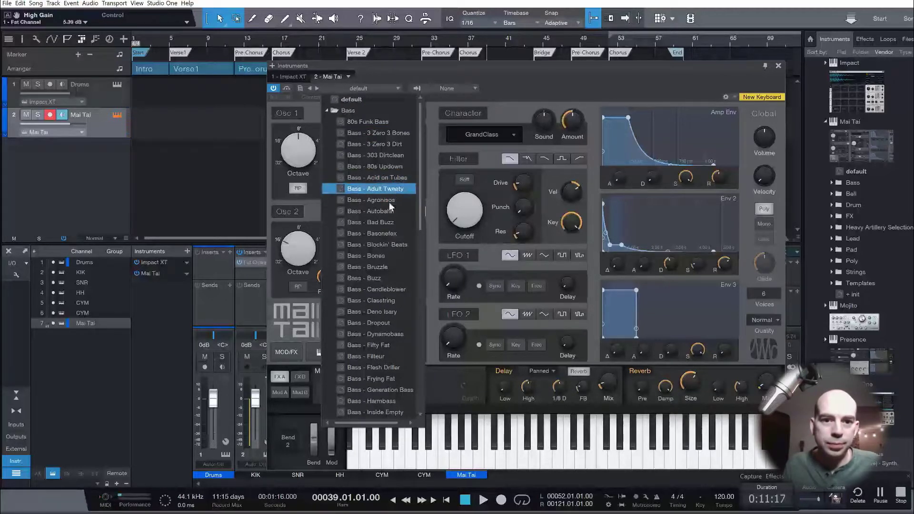
left_click(378, 245)
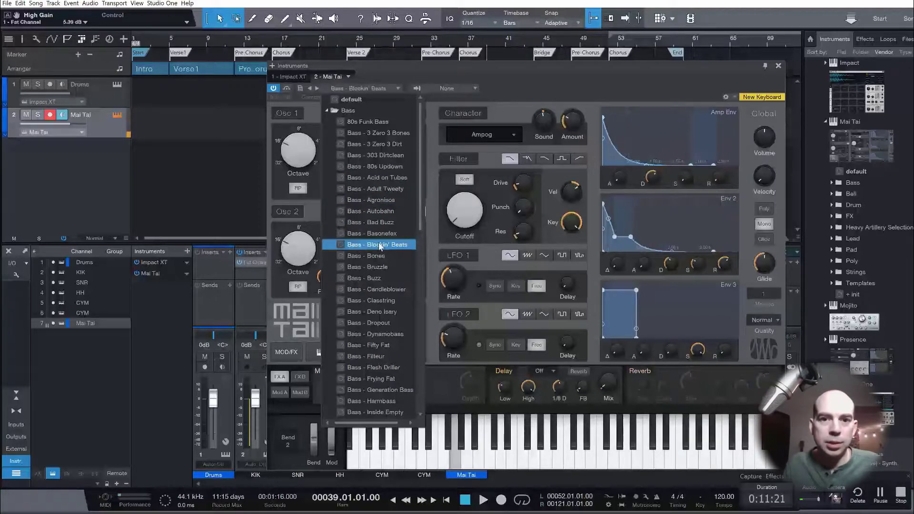
left_click(376, 245)
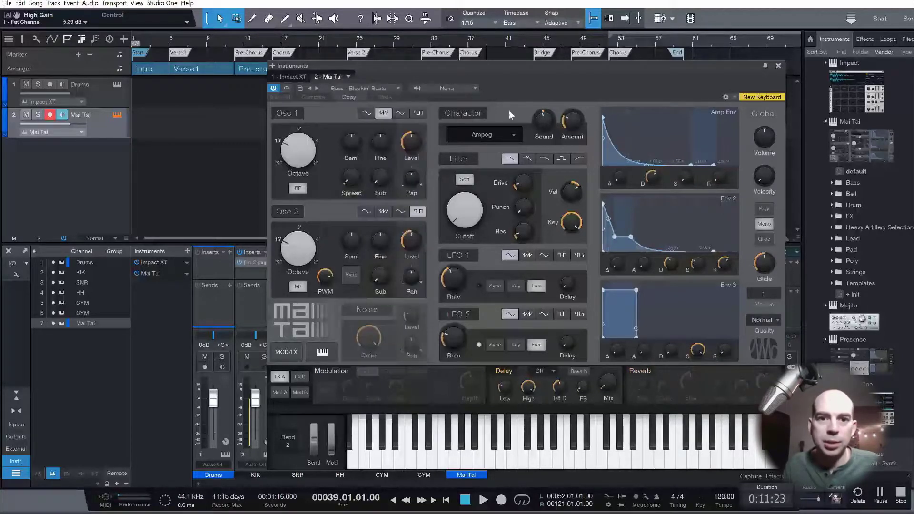
left_click(778, 66)
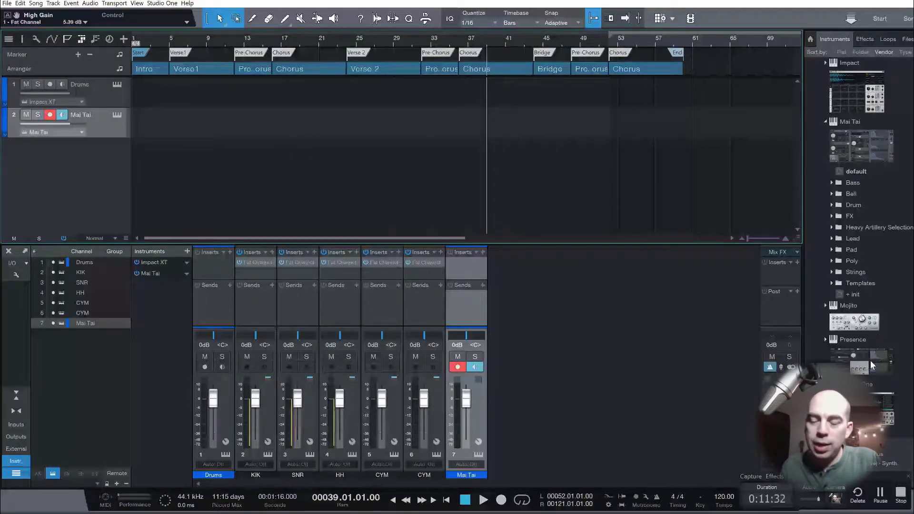
Add Presence as a new instrument track below Mai Tai and load its Acoustic Piano - Full preset
left_click_drag(870, 361, 37, 164)
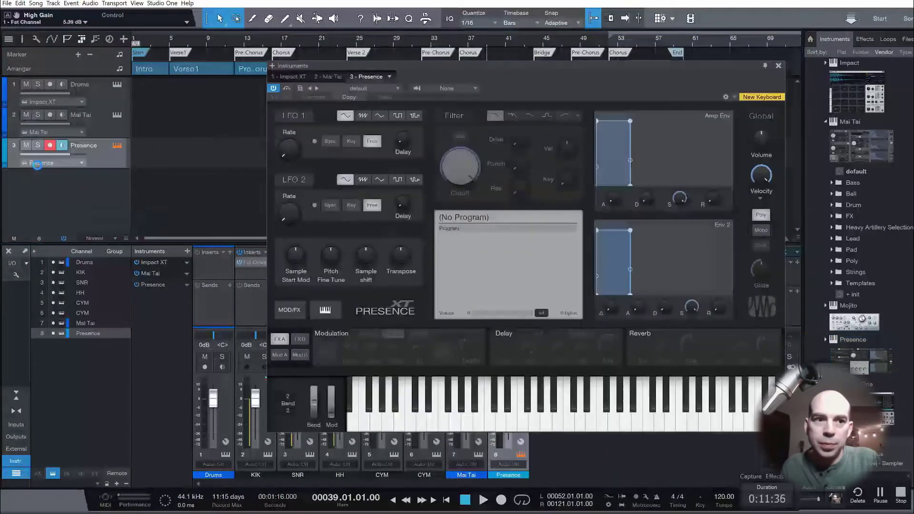
left_click(366, 89)
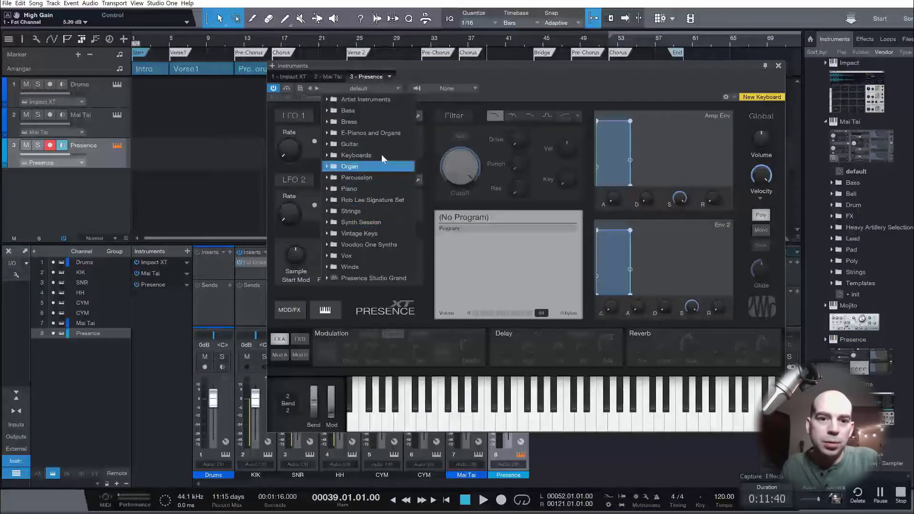
left_click(349, 189)
left_click(362, 233)
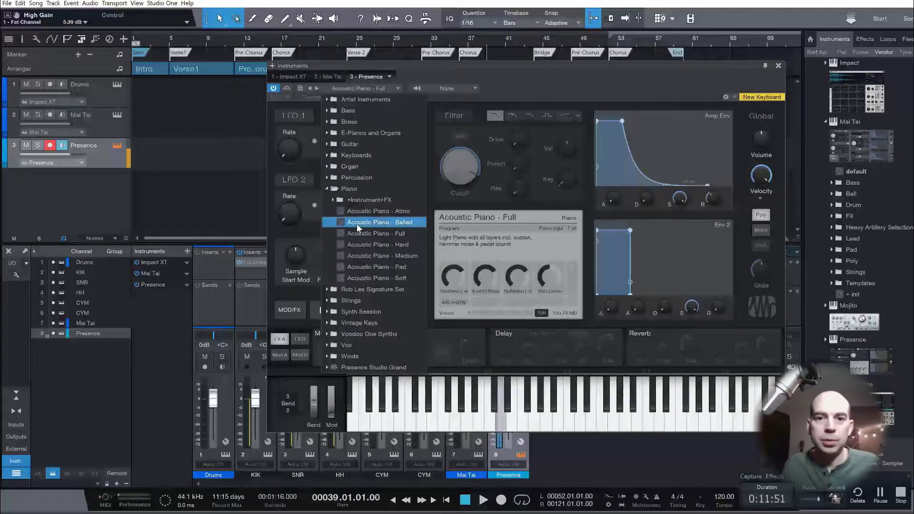
left_click(777, 71)
left_click(778, 67)
Add a second Mai Tai instrument track below Presence and load its Pad - Warm Coat preset
scroll(861, 190, "down", 3)
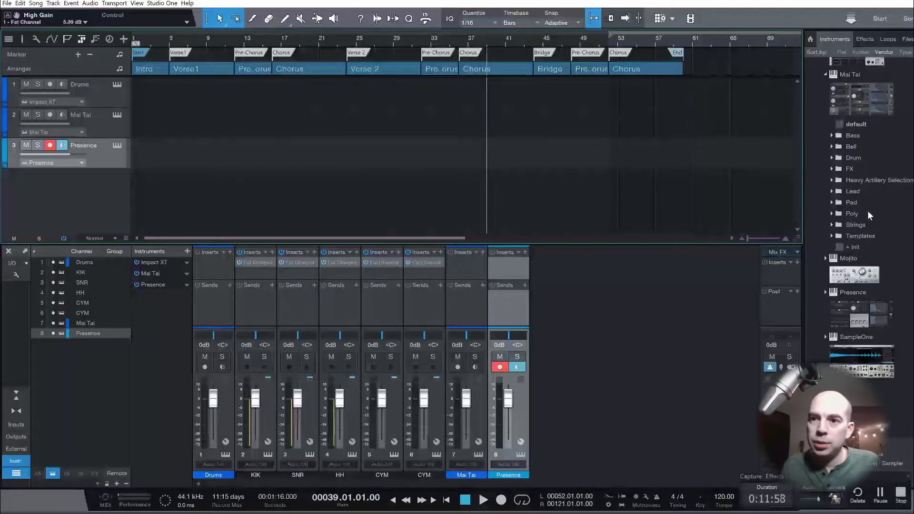
scroll(867, 212, "up", 5)
left_click_drag(867, 199, 70, 188)
left_click(377, 86)
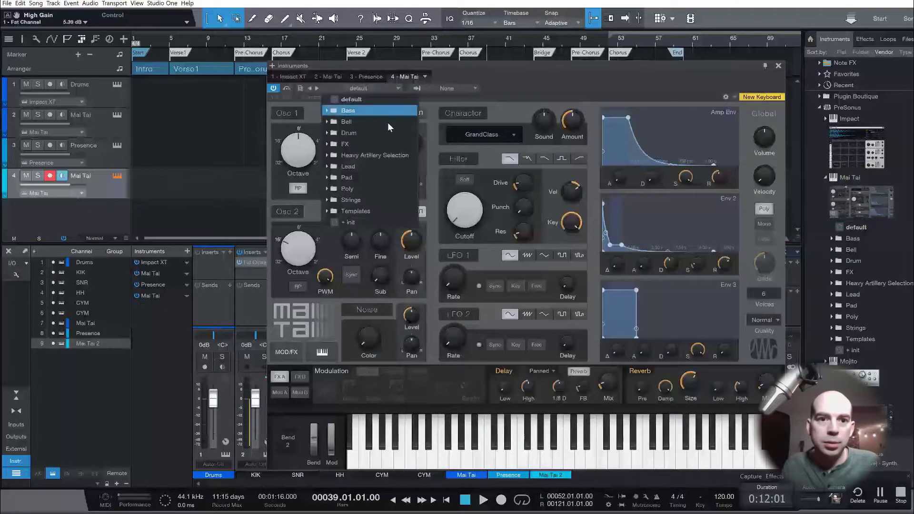
left_click(377, 176)
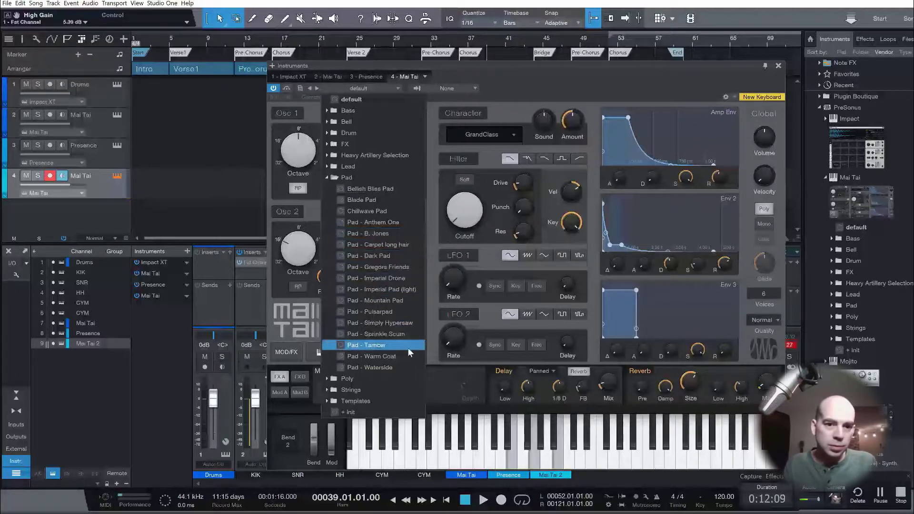
left_click(396, 355)
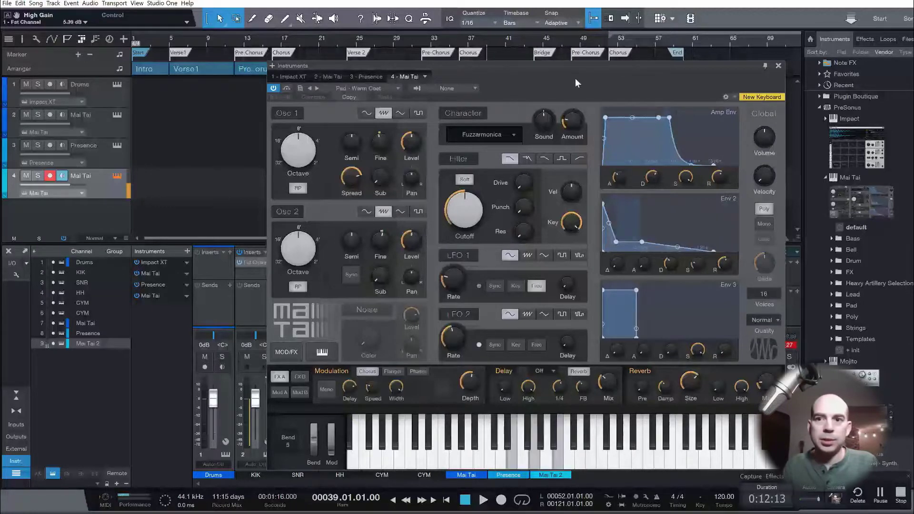
left_click(778, 67)
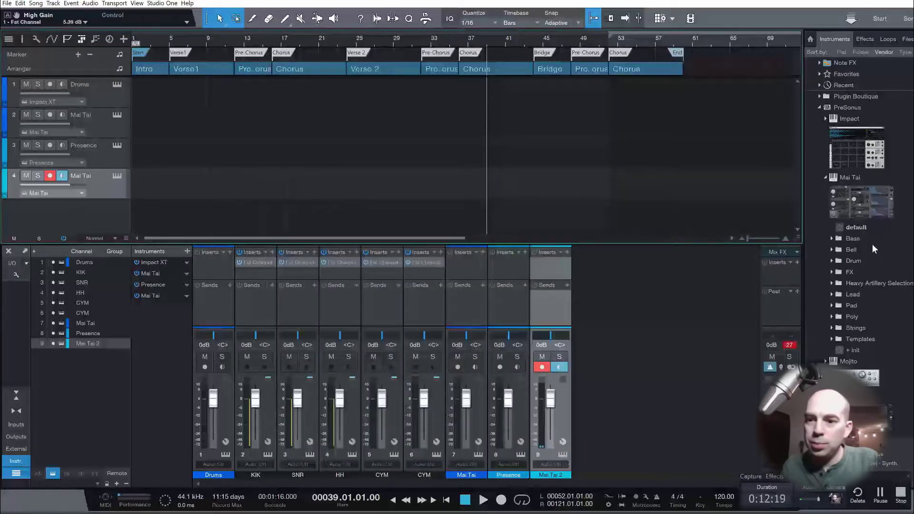
Add one stereo audio track named GTR L with Input L+R and the Main output
scroll(873, 246, "down", 3)
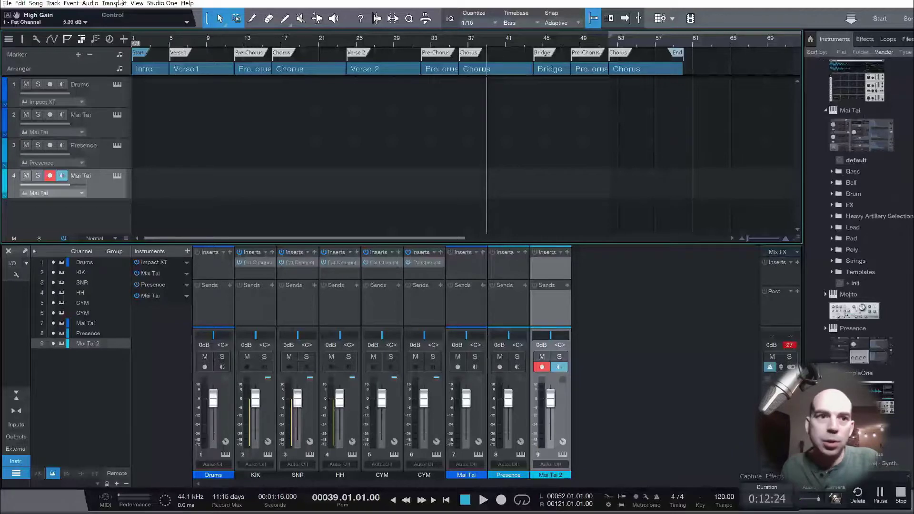
left_click(53, 3)
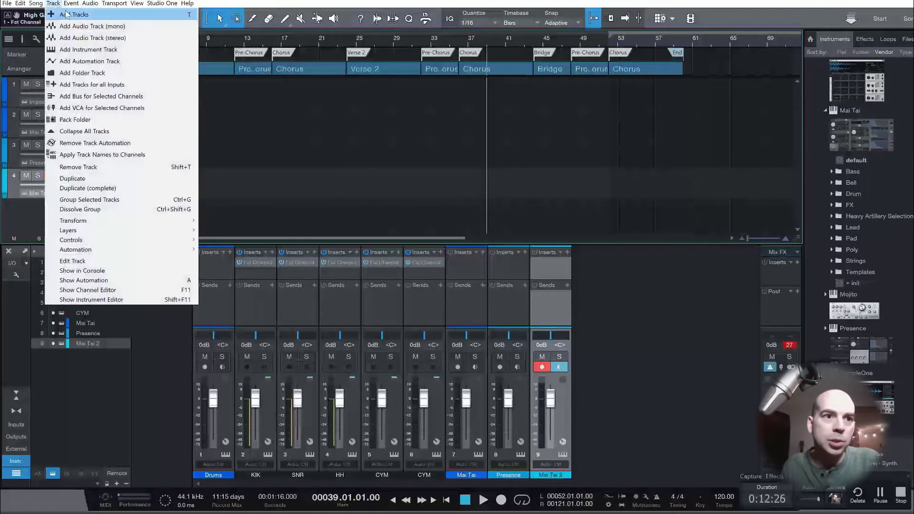
left_click(69, 15)
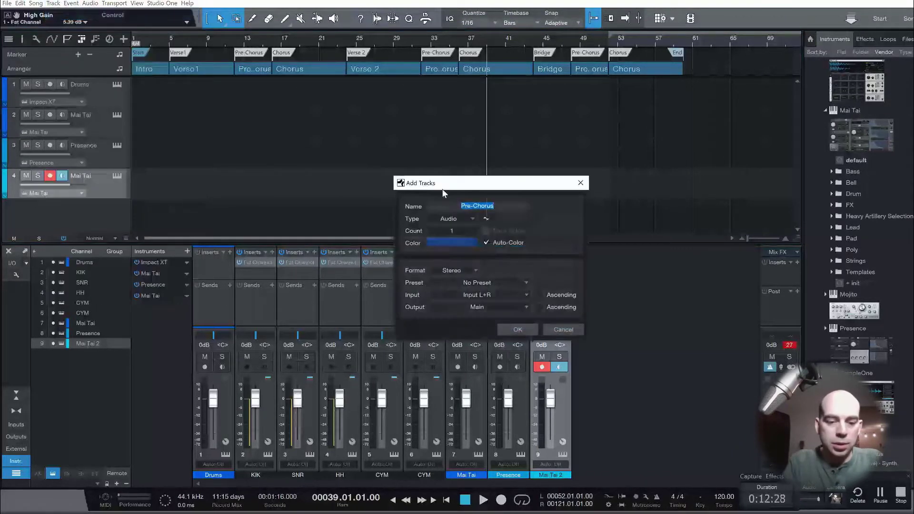
type("GTR L")
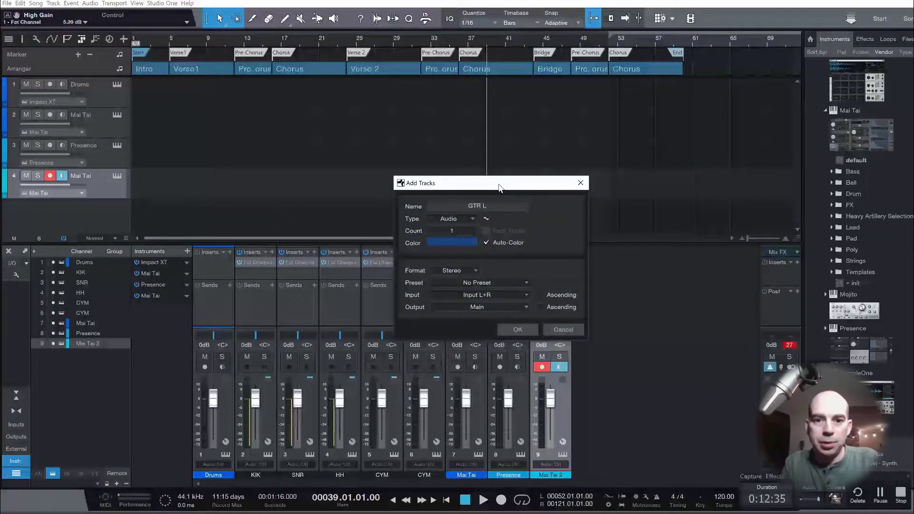
key("Return")
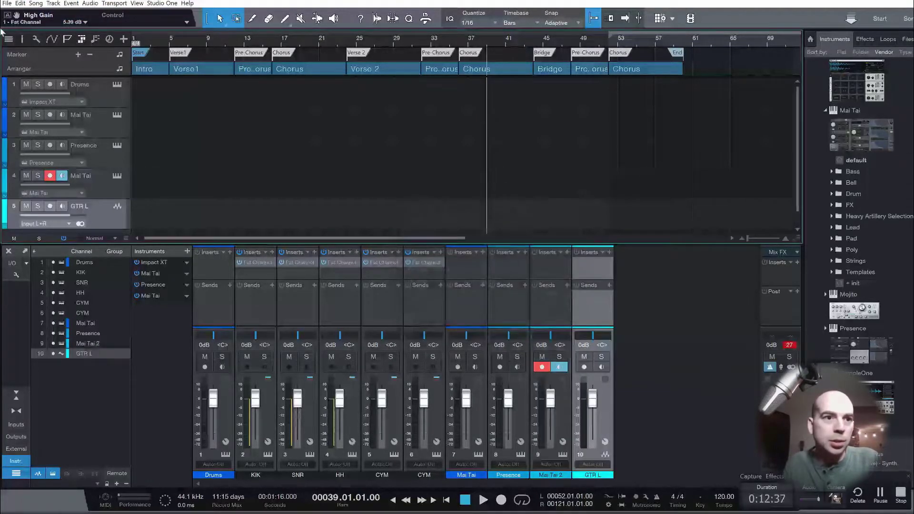
Add another stereo audio track named GTR R with the same input and output settings
left_click(53, 4)
left_click(69, 15)
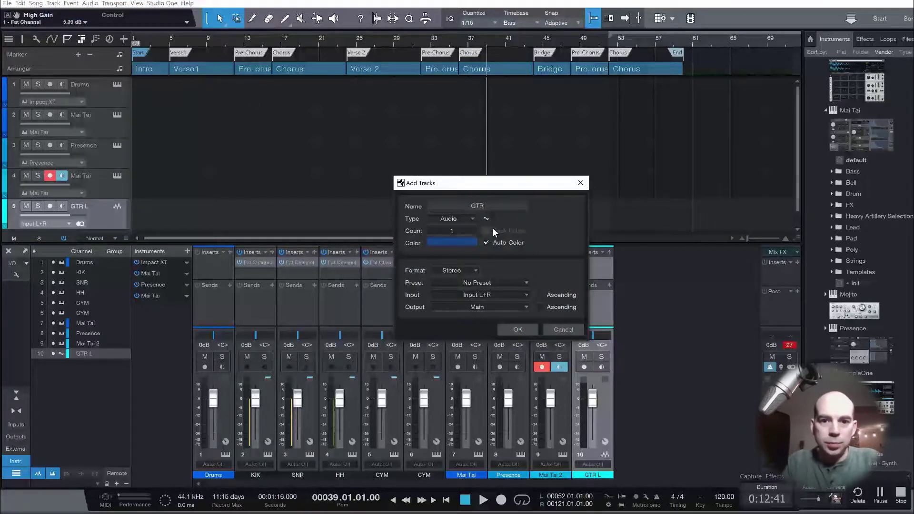
key("Return")
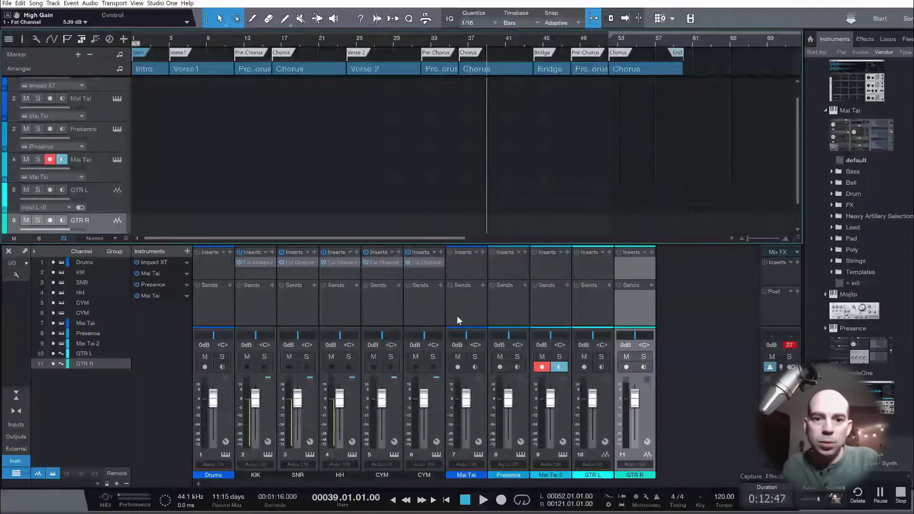
Insert Fat Channel on the first Mai Tai, Presence, Mai Tai 2, GTR L and GTR R channels, and rename the first Mai Tai track as Bass
left_click(469, 264)
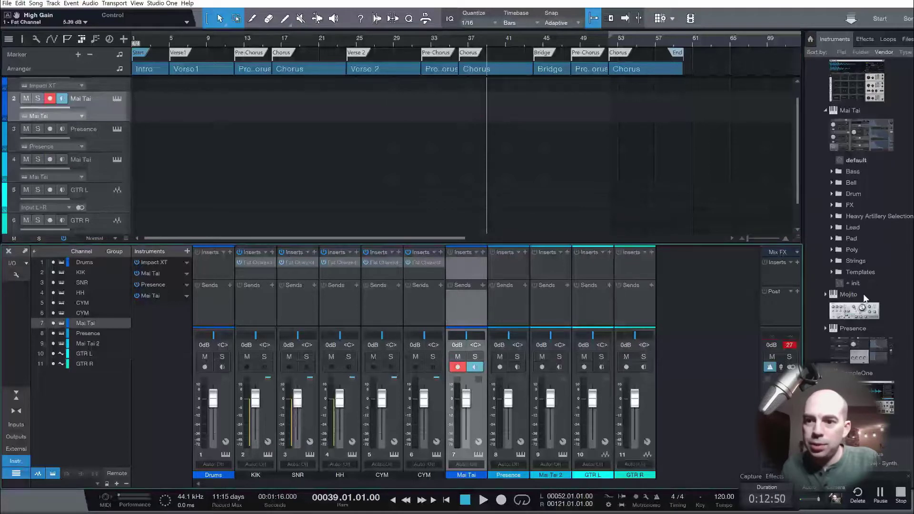
scroll(862, 315, "down", 1)
scroll(862, 314, "up", 3)
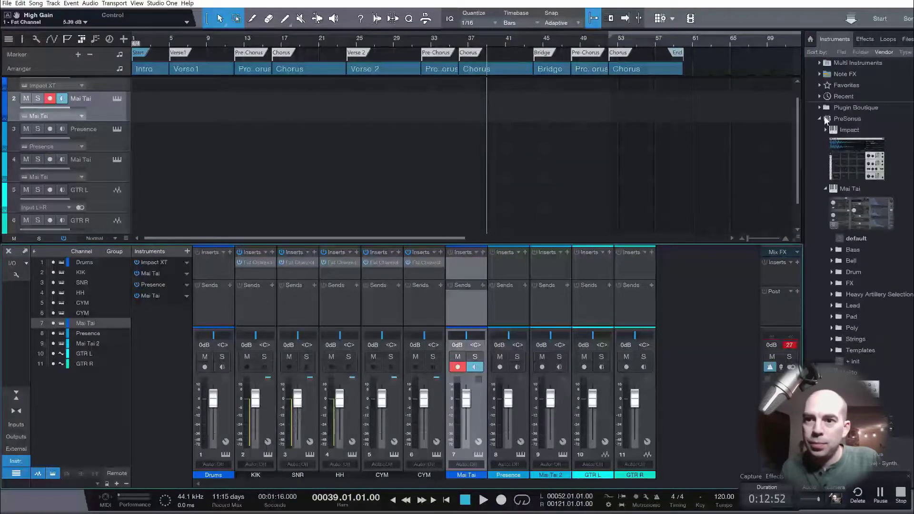
left_click(862, 39)
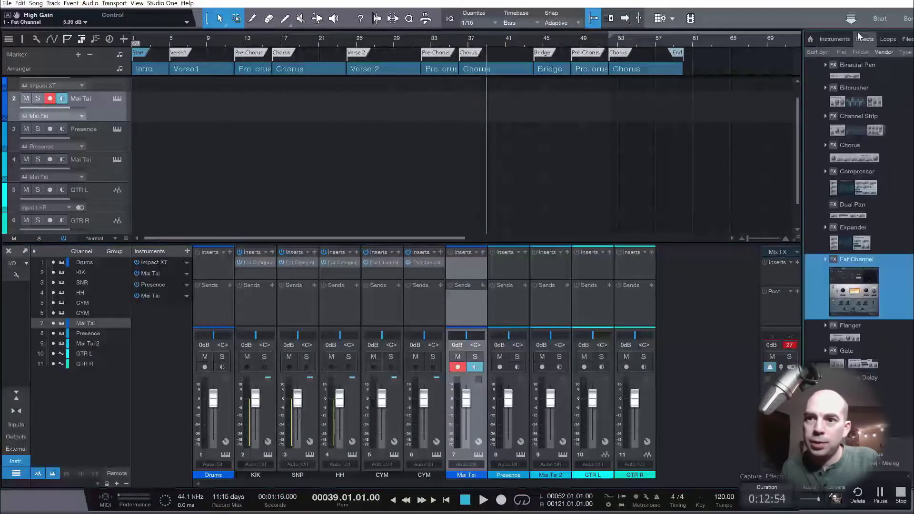
left_click_drag(855, 267, 473, 263)
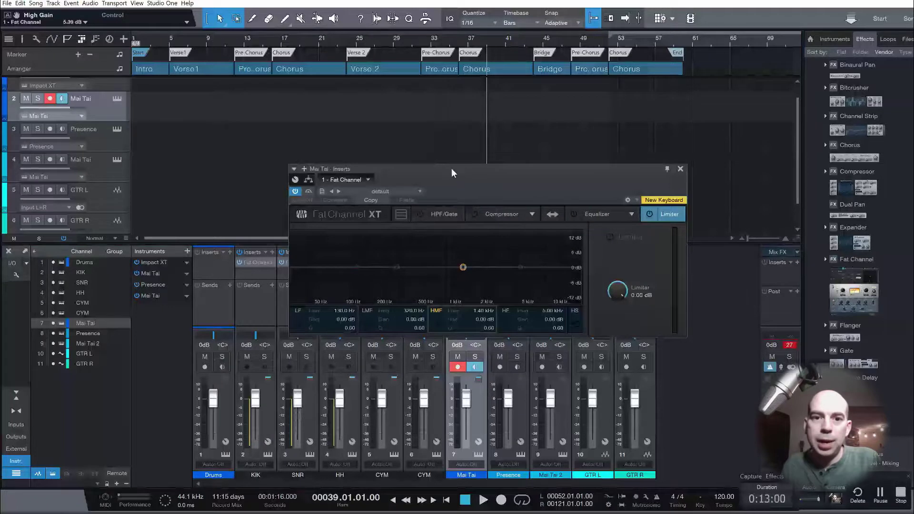
left_click_drag(451, 168, 210, 108)
left_click_drag(476, 262, 626, 269)
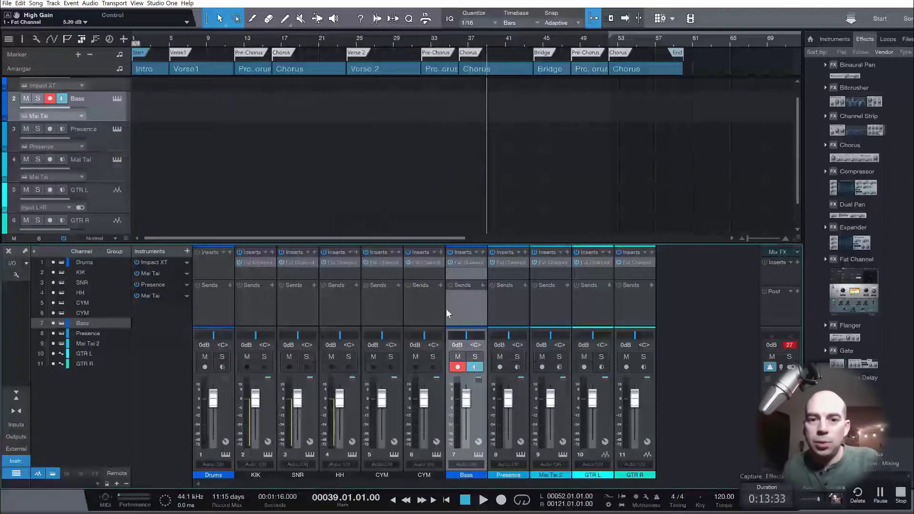
Open Fat Channel on the Presence channel, and load the Rock 1 guitar preset in Fat Channel on GTR L
left_click(507, 273)
left_click(510, 262)
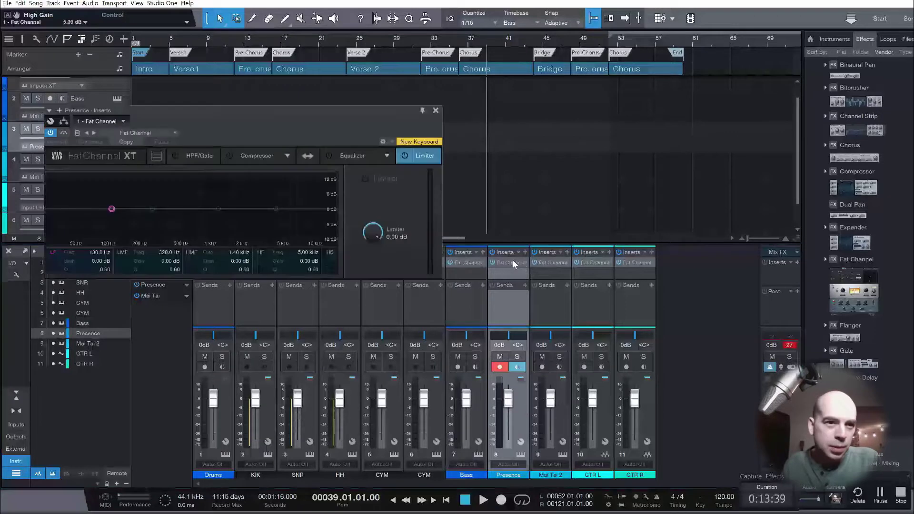
left_click(155, 131)
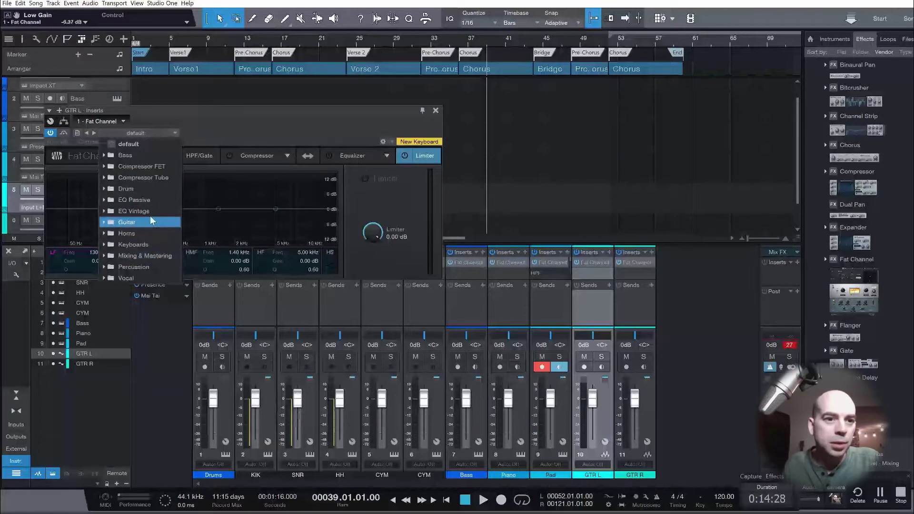
left_click(152, 220)
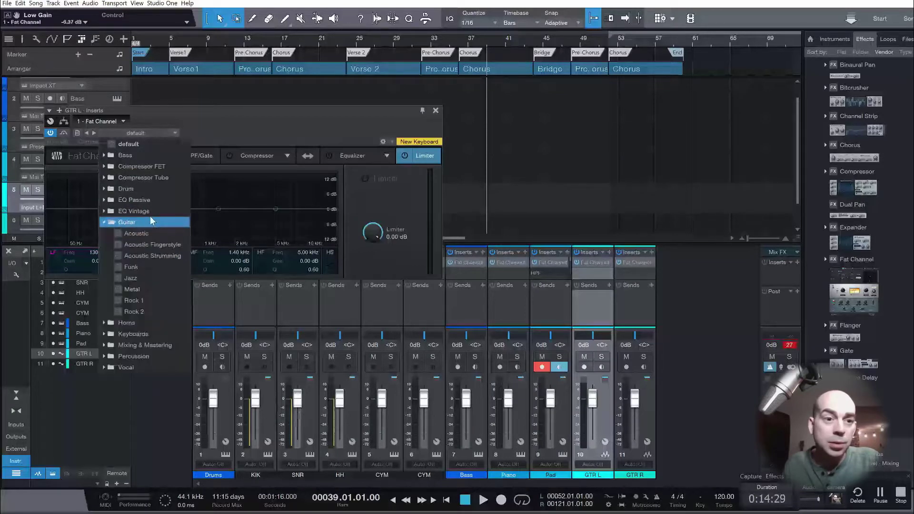
left_click(159, 299)
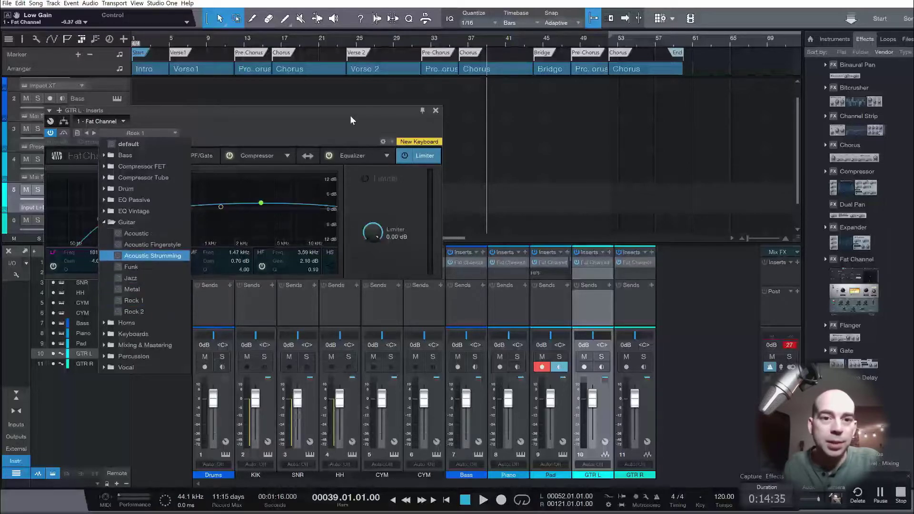
left_click(435, 111)
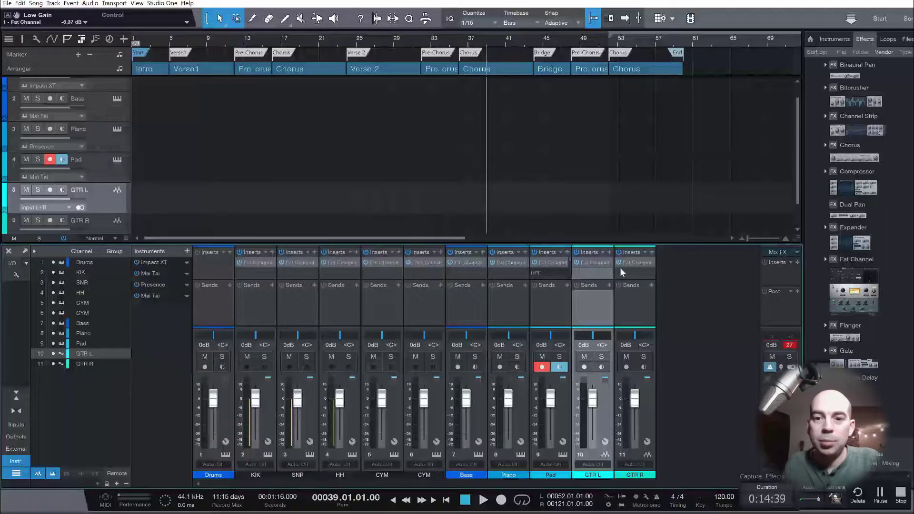
Remove the default Fat Channel from GTR R and replace it with a copy of GTR L's Fat Channel insert
right_click(639, 260)
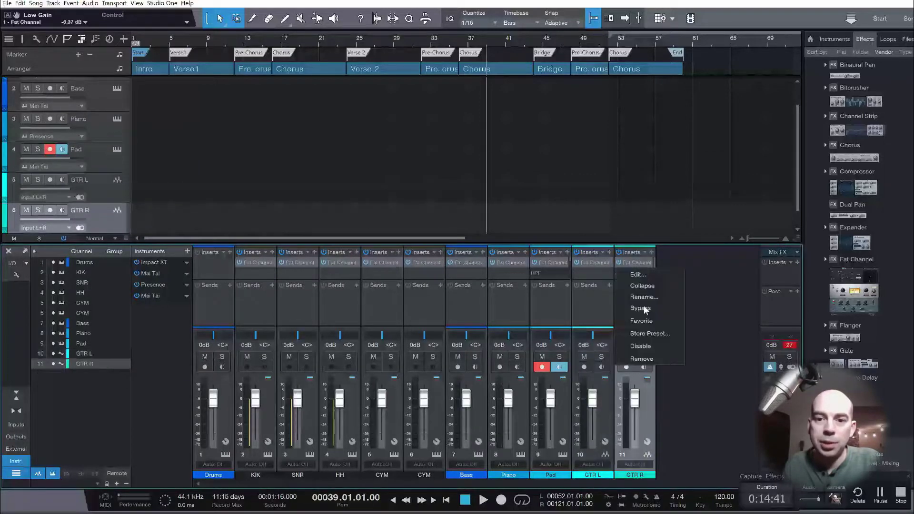
left_click(642, 359)
left_click_drag(597, 262, 636, 267)
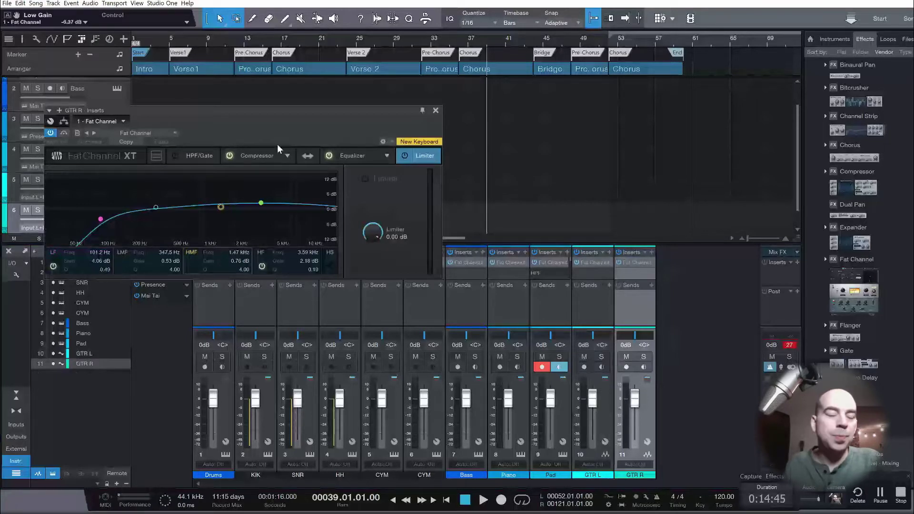
left_click(435, 110)
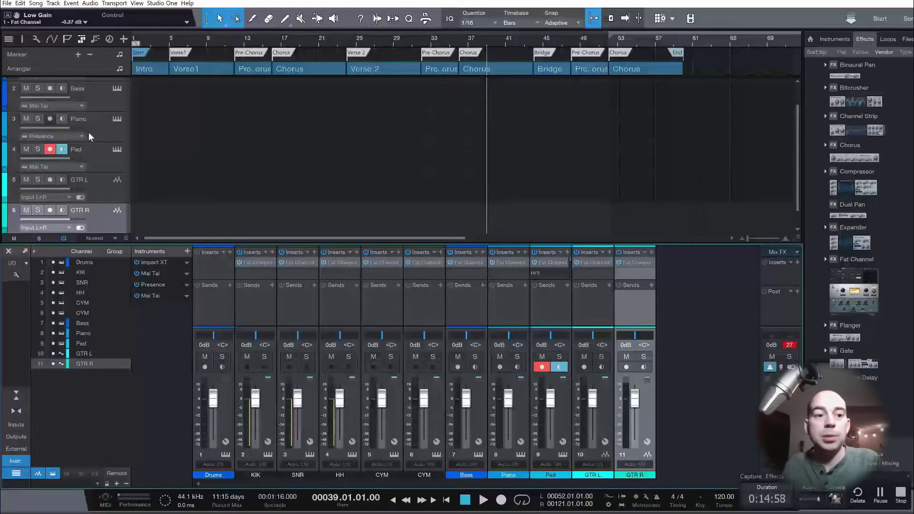
Add one audio track named VOX with Input L and the Main output
scroll(50, 119, "down", 1)
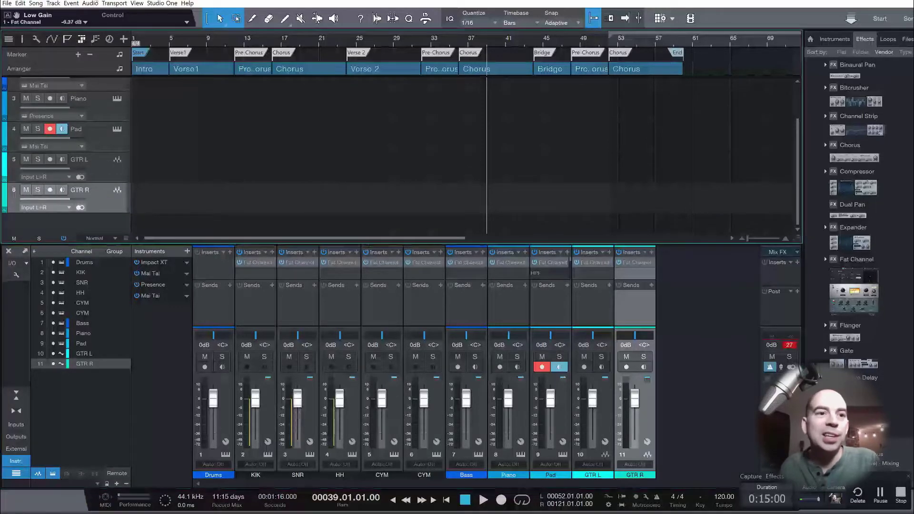
left_click(54, 4)
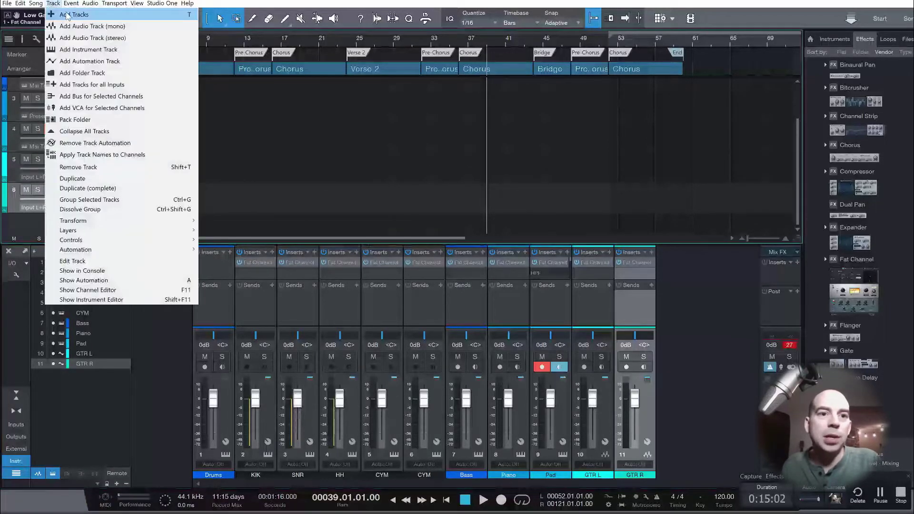
left_click(62, 15)
type("VOX")
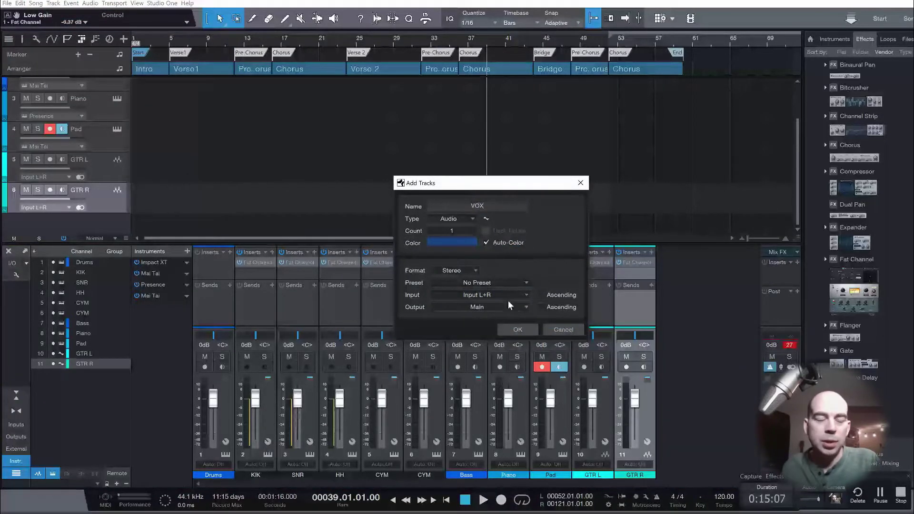
left_click(518, 329)
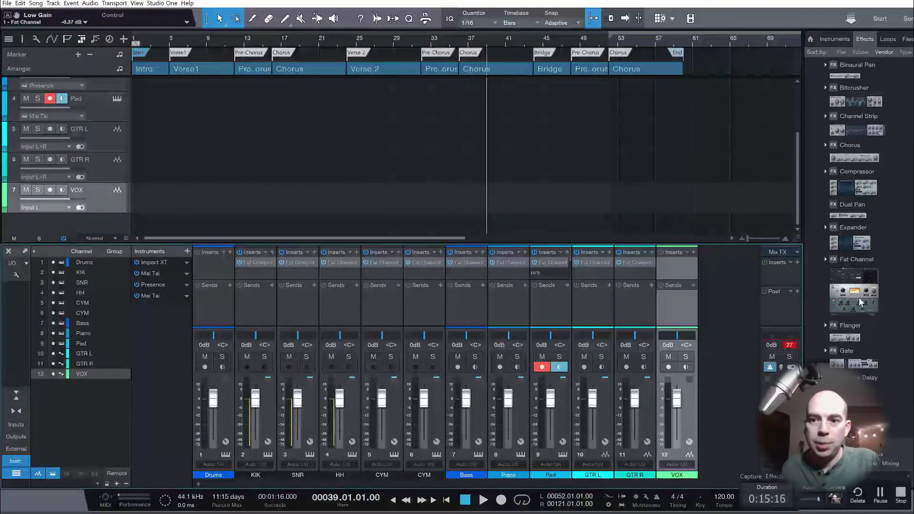
Insert Fat Channel on the VOX channel and load its Male 1 vocal preset
left_click_drag(856, 259, 673, 261)
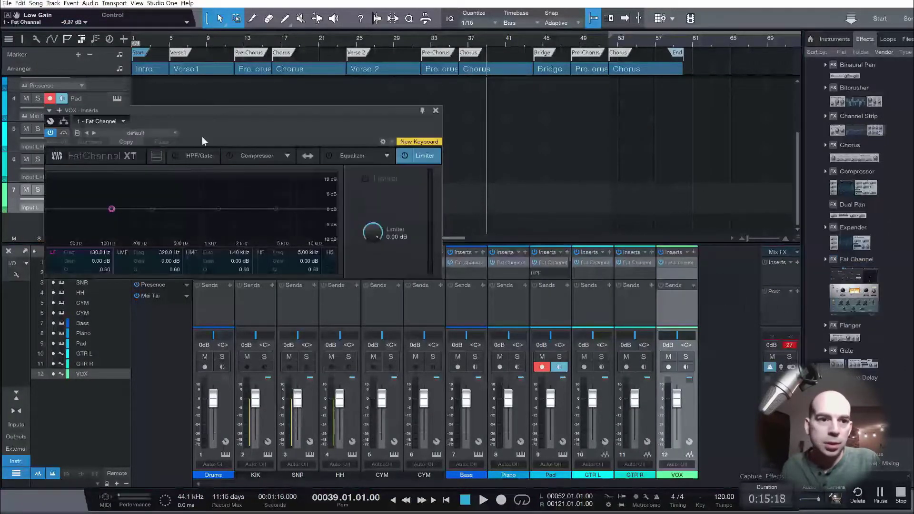
left_click(164, 135)
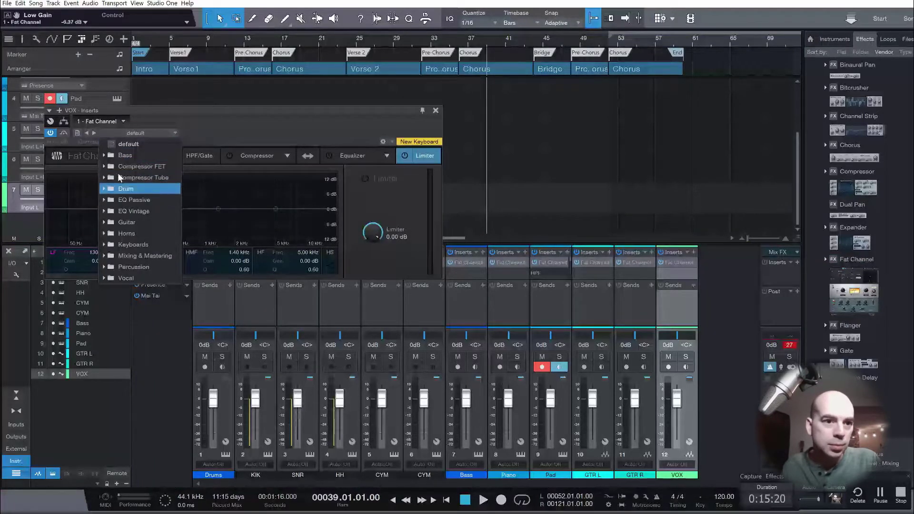
left_click(132, 277)
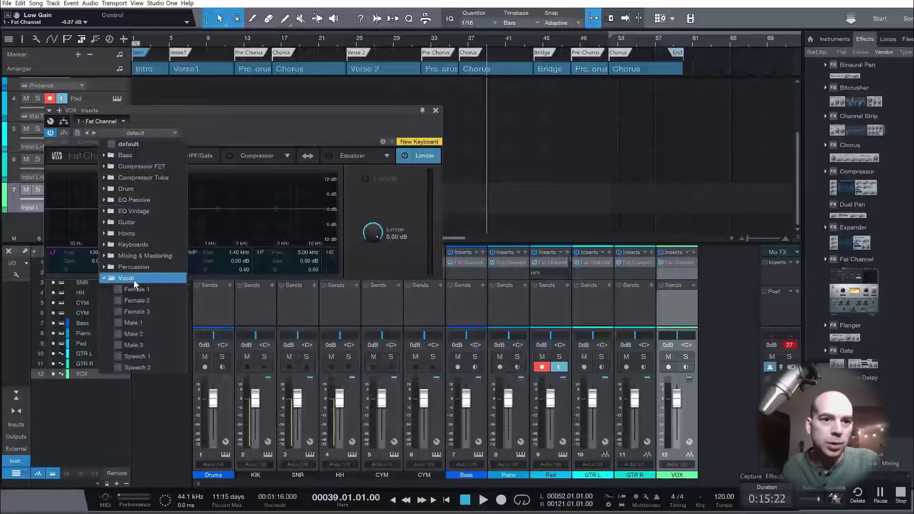
left_click(138, 323)
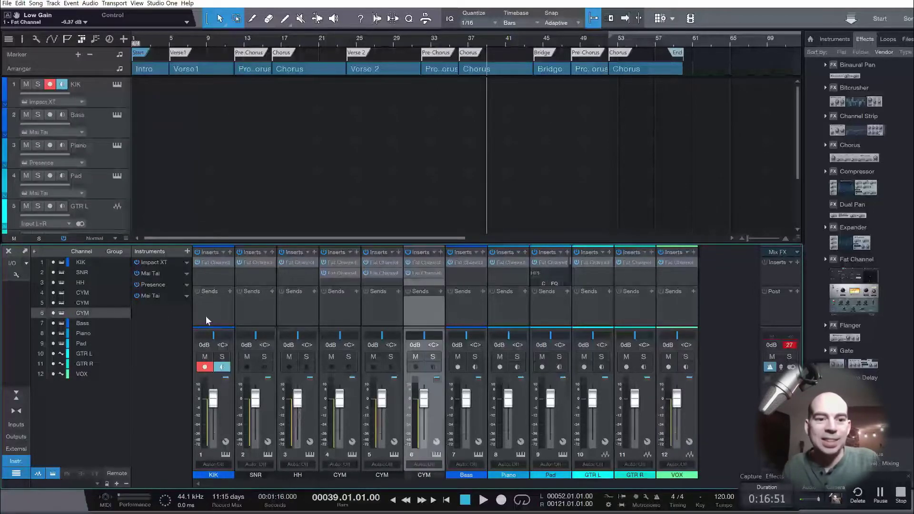
Add a bus for all the drum channels, from KIK through the last CYM, and name it DRUMS
left_click(215, 305, "shift")
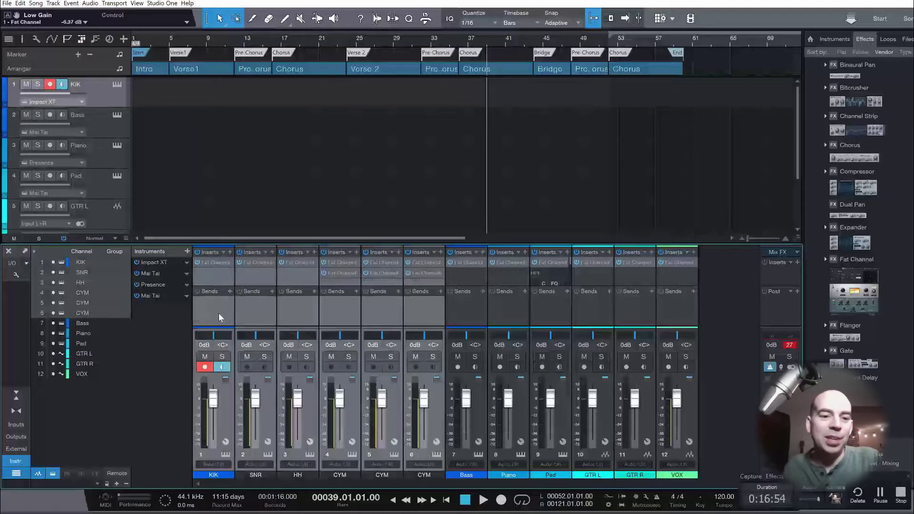
right_click(220, 306)
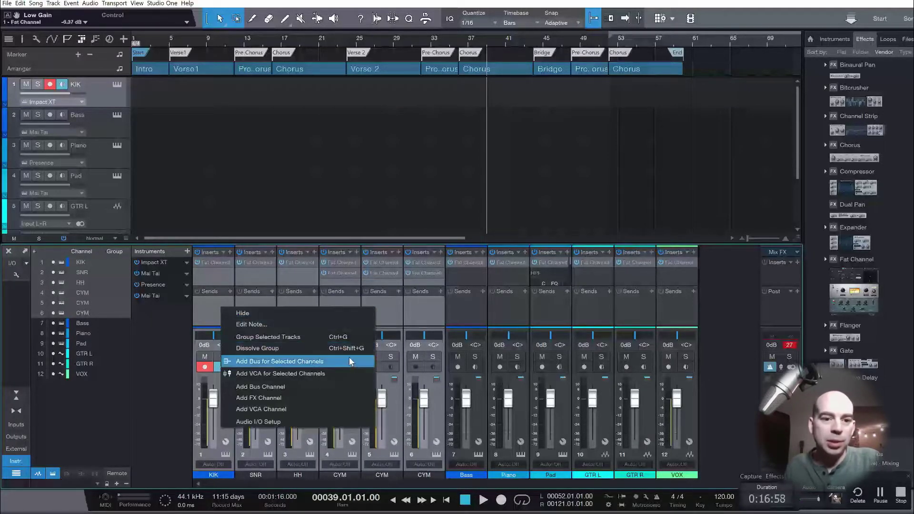
left_click(307, 362)
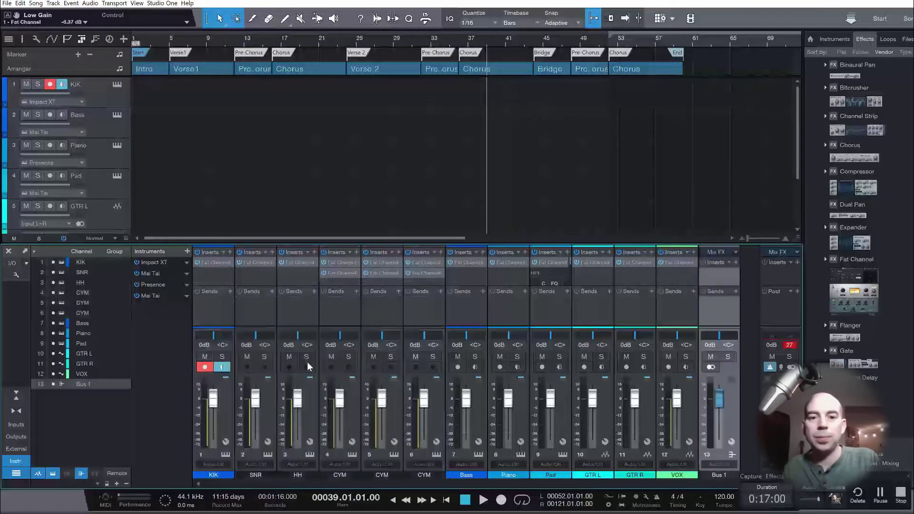
double_click(733, 476)
type("DRUMS")
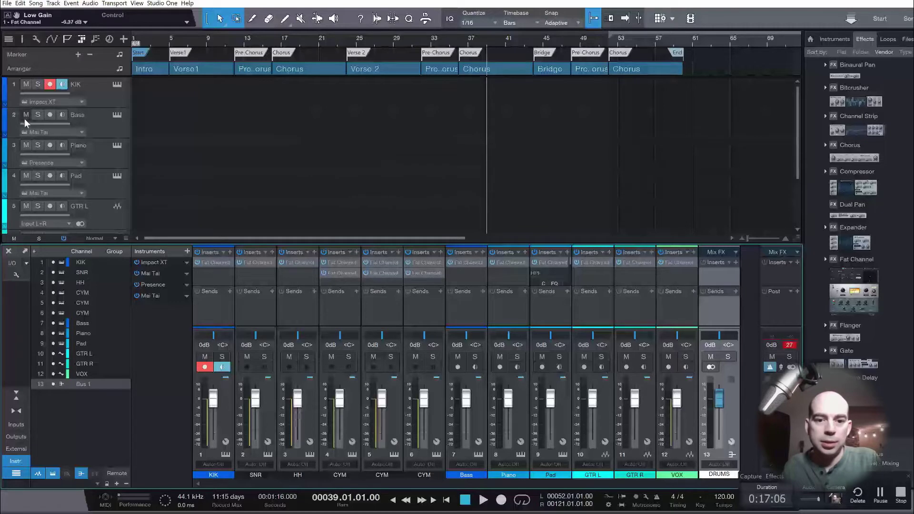
Add a bus for the Bass channel and name it BASS
left_click(466, 315)
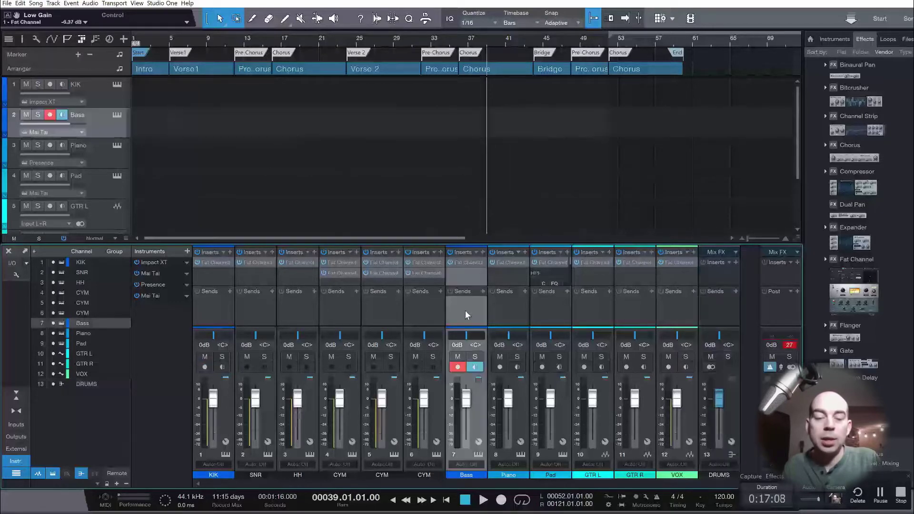
right_click(466, 315)
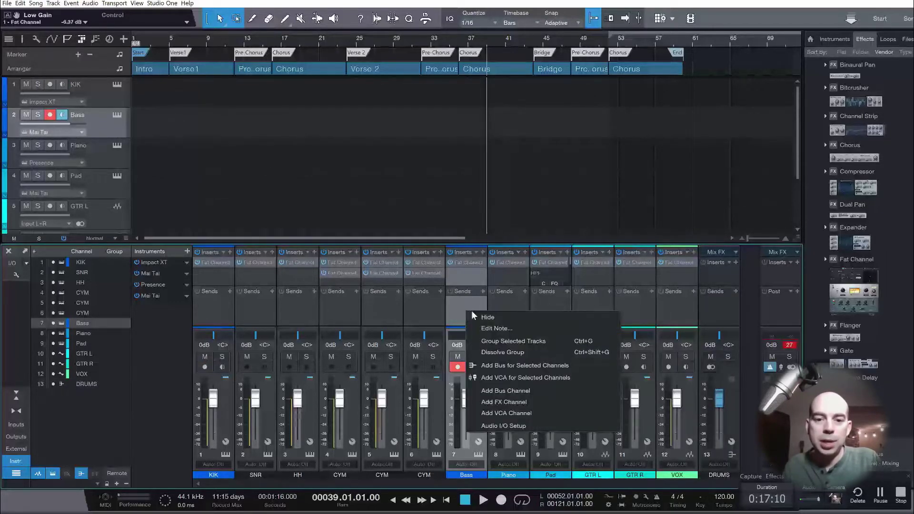
left_click(523, 365)
double_click(731, 475)
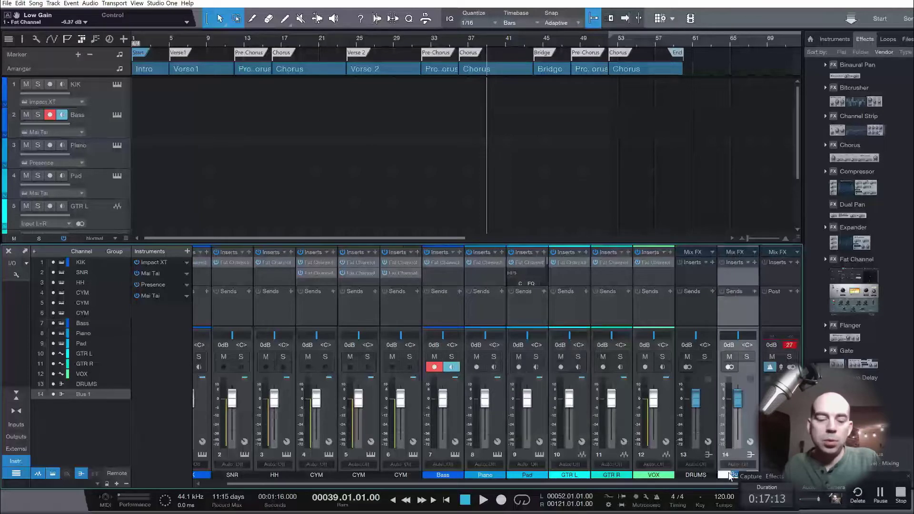
type("BASS")
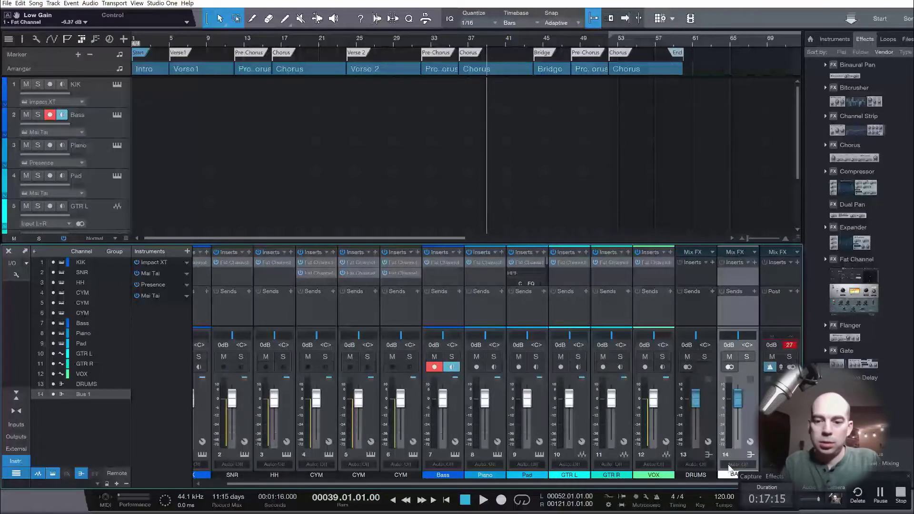
key("Return")
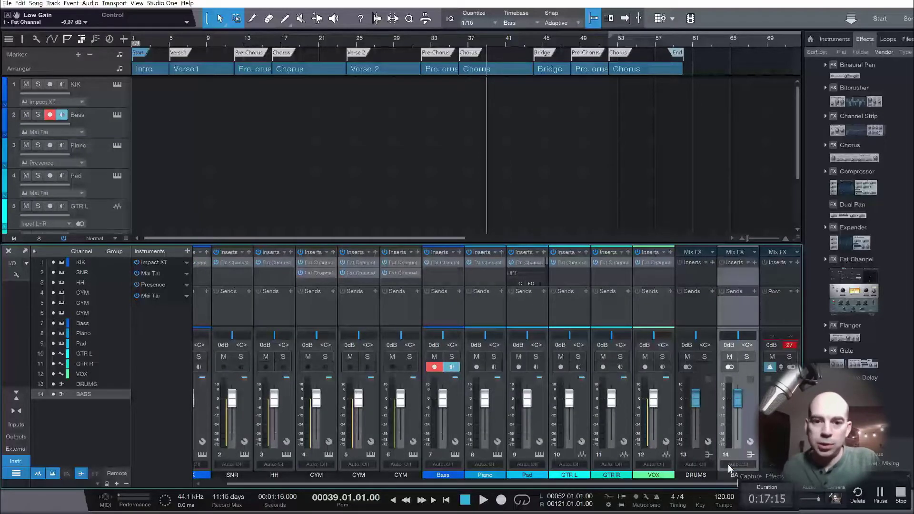
Add one shared bus for the Piano and Pad channels
left_click(500, 308)
left_click(536, 306, "shift")
right_click(536, 307)
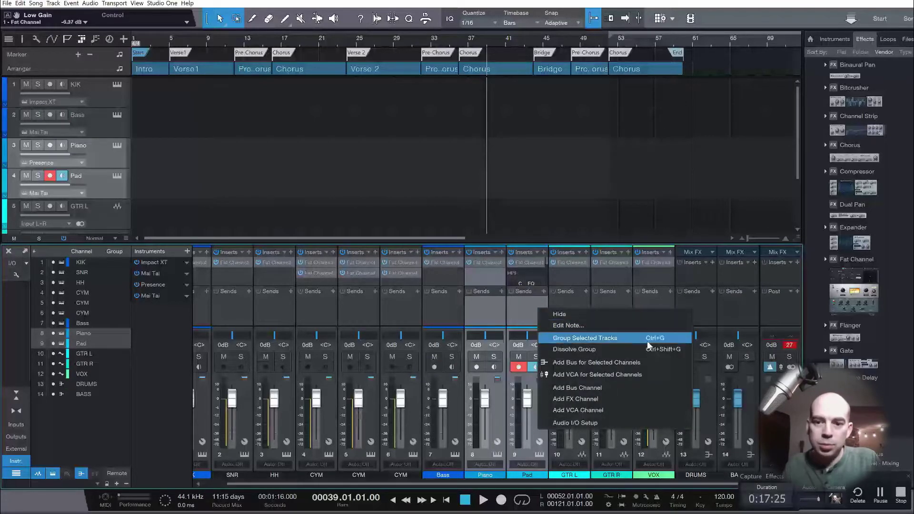
left_click(596, 362)
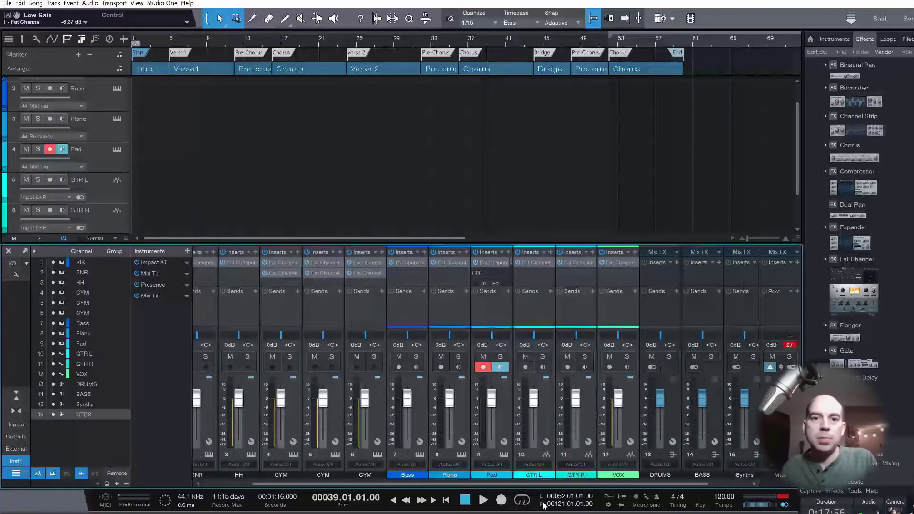
left_click_drag(552, 484, 555, 484)
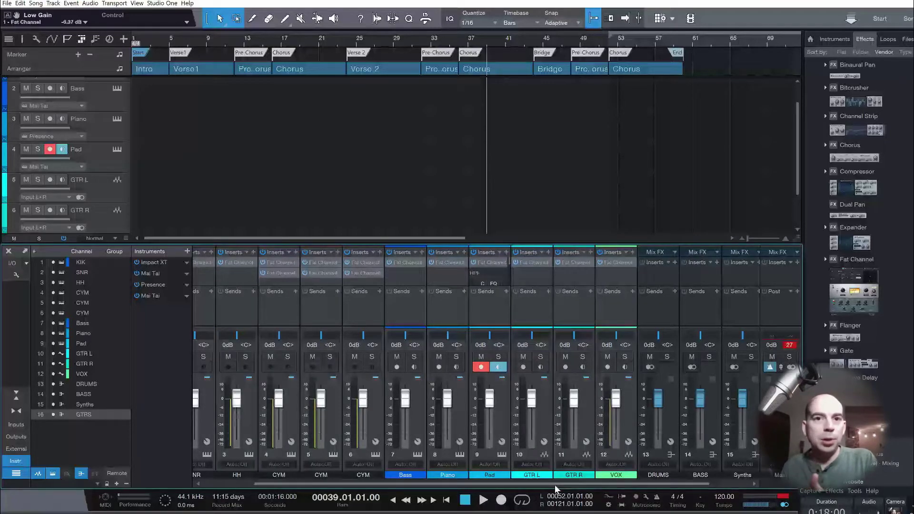
left_click_drag(555, 484, 501, 485)
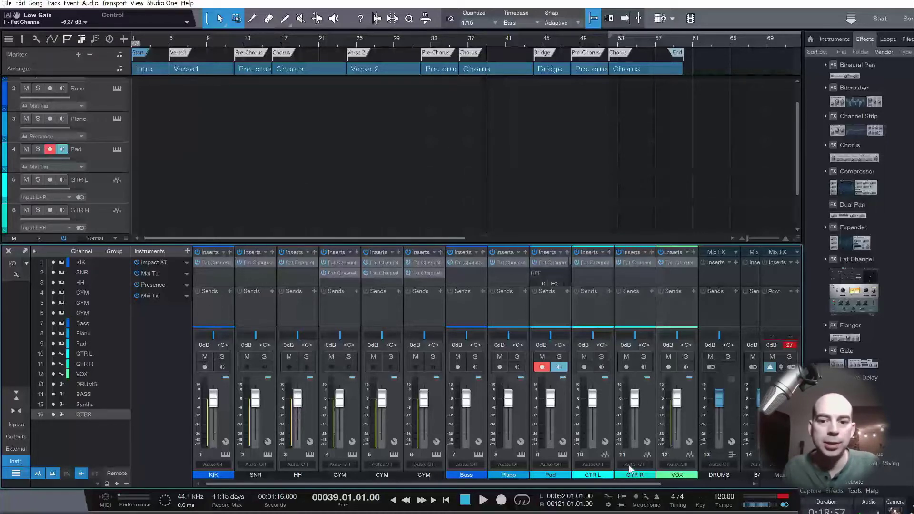
left_click_drag(630, 484, 726, 483)
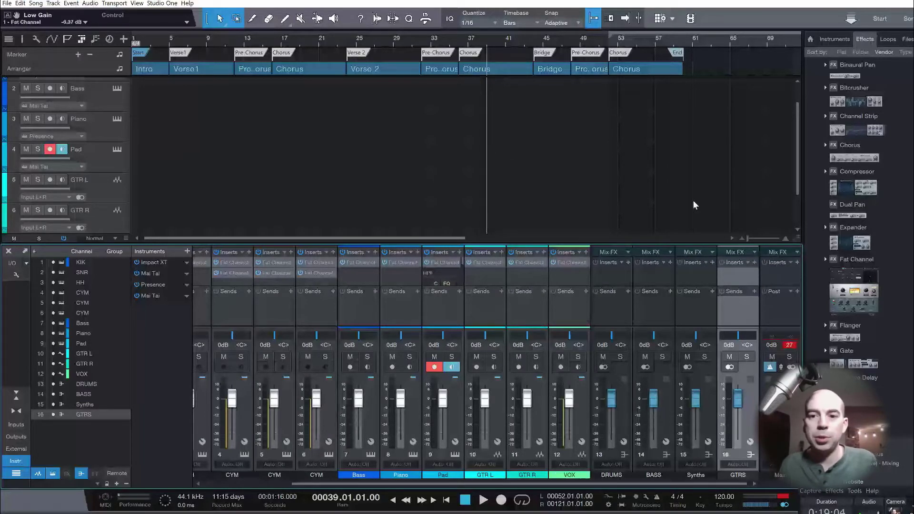
Find the Limiter among the effects and insert it on the Main channel
scroll(835, 151, "down", 10)
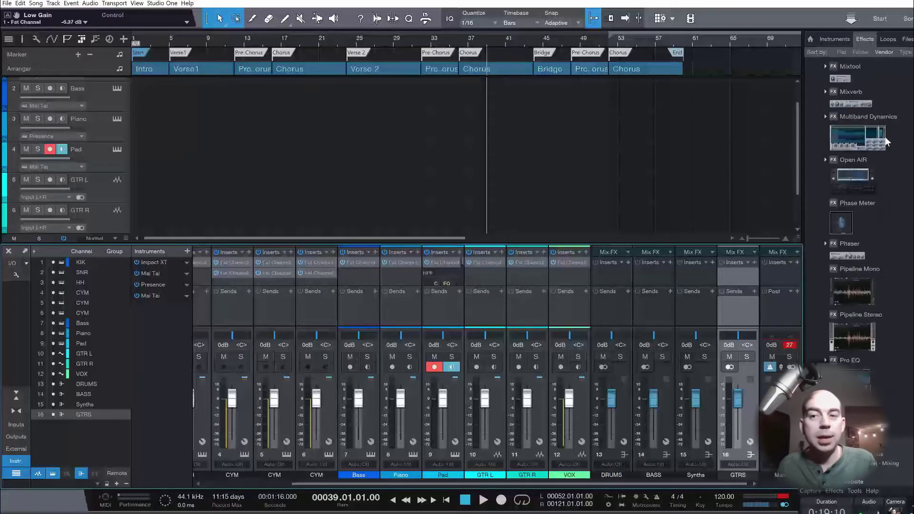
scroll(884, 138, "down", 1)
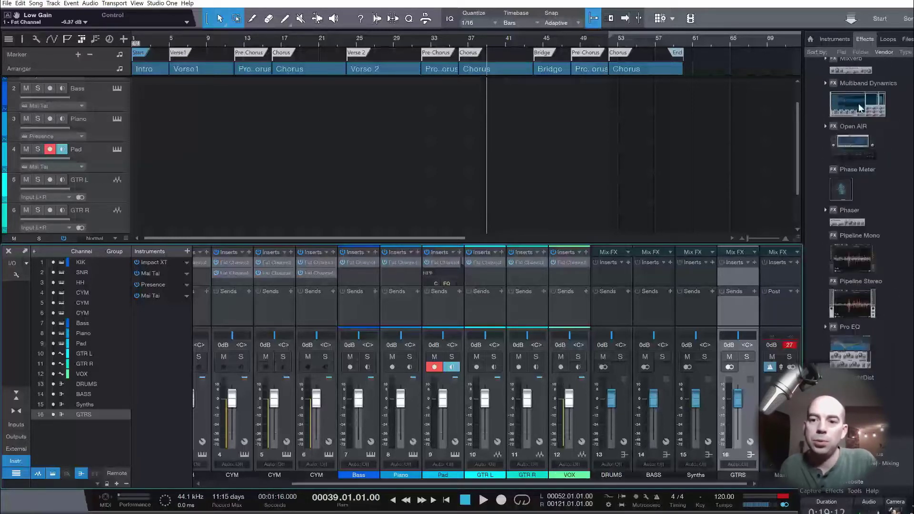
scroll(875, 164, "down", 3)
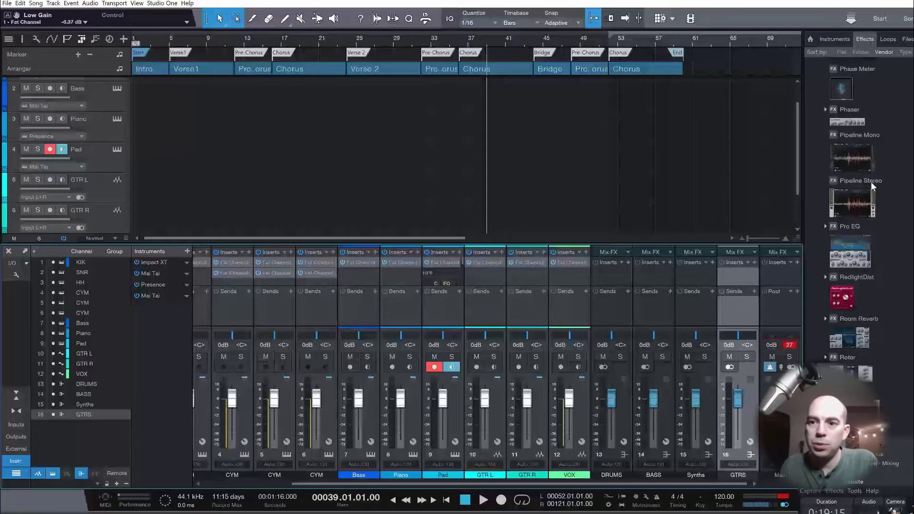
scroll(871, 184, "down", 7)
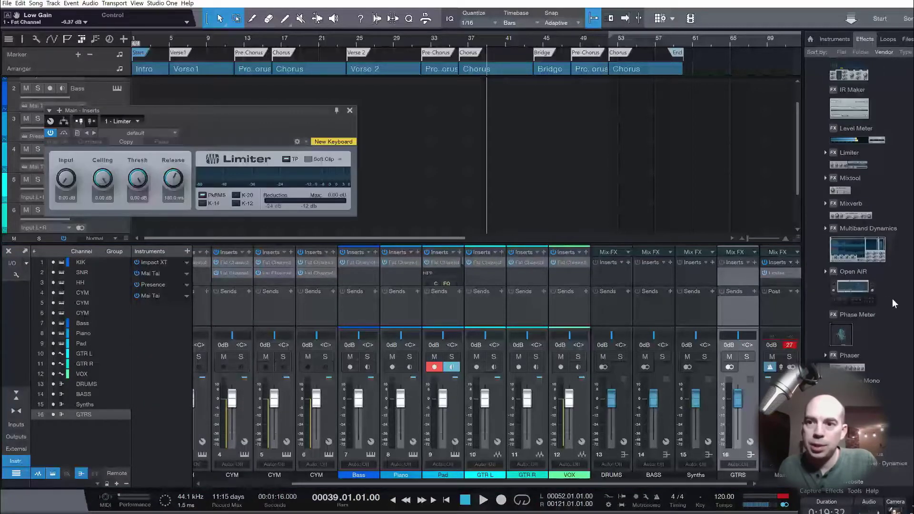
Find Pro EQ among the PreSonus effects and insert it before the Limiter on the Main channel, closing its window
scroll(885, 293, "up", 3)
scroll(883, 281, "up", 6)
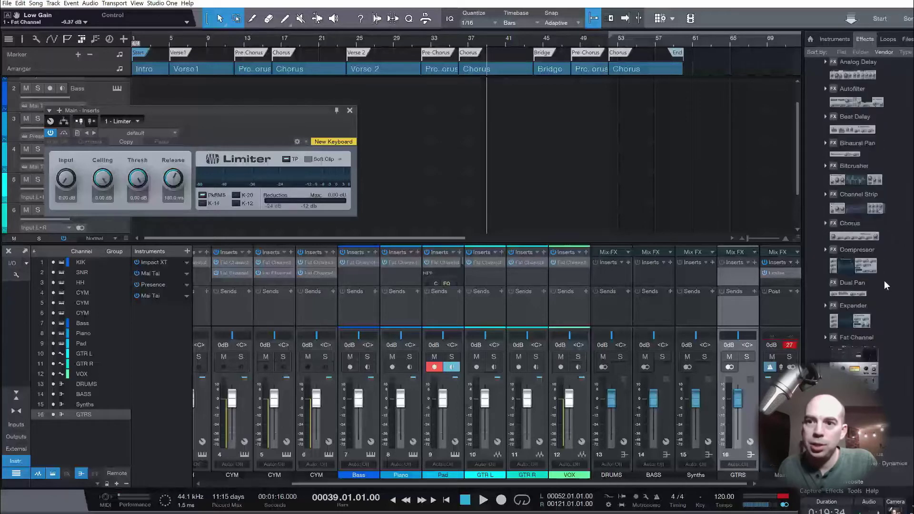
scroll(884, 281, "down", 10)
left_click_drag(849, 204, 191, 181)
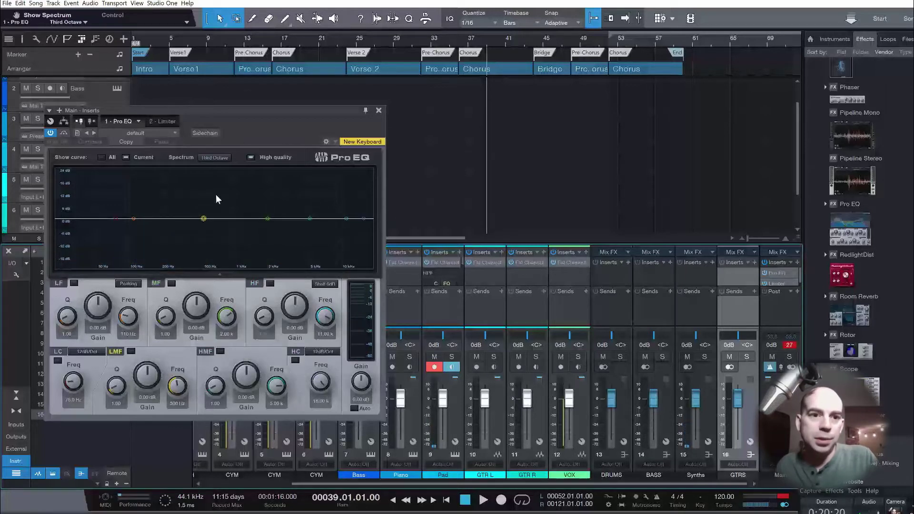
left_click(379, 111)
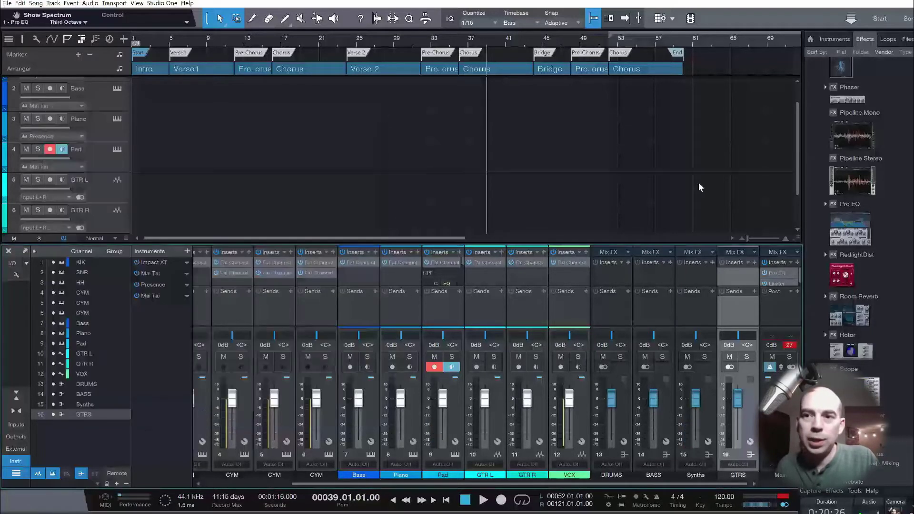
scroll(909, 181, "up", 10)
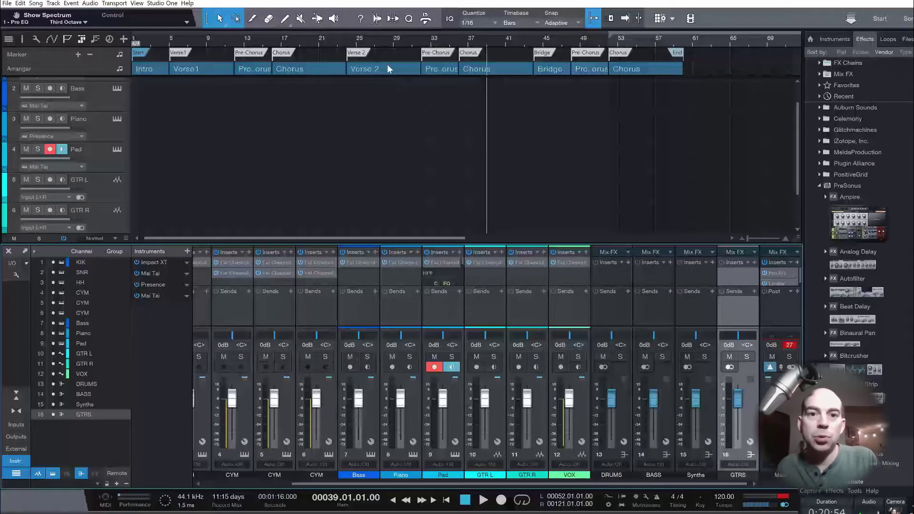
Try moving the Verse 2 arranger section onto the second Chorus and undo the move
left_click_drag(385, 72, 479, 83)
key("ctrl+z")
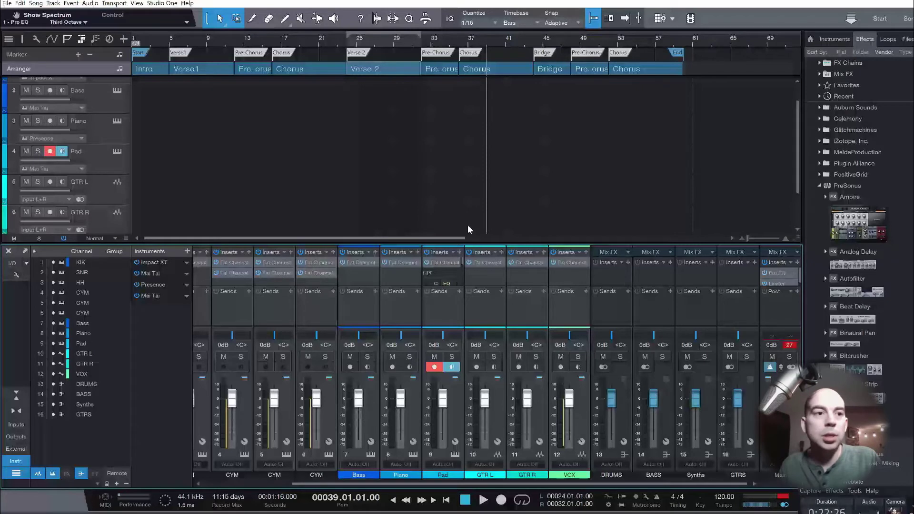
Save the song as a template titled TemplatePop with the description IVPCVPCBPC
left_click(7, 3)
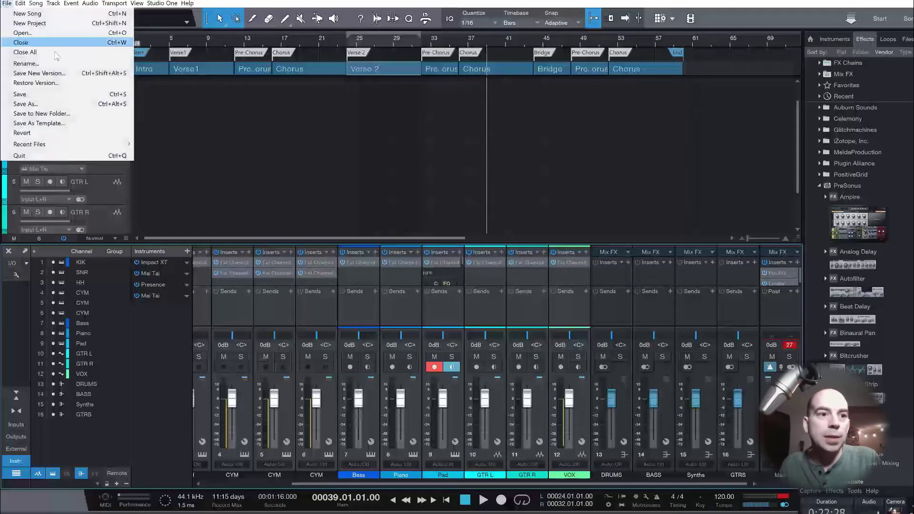
left_click(89, 123)
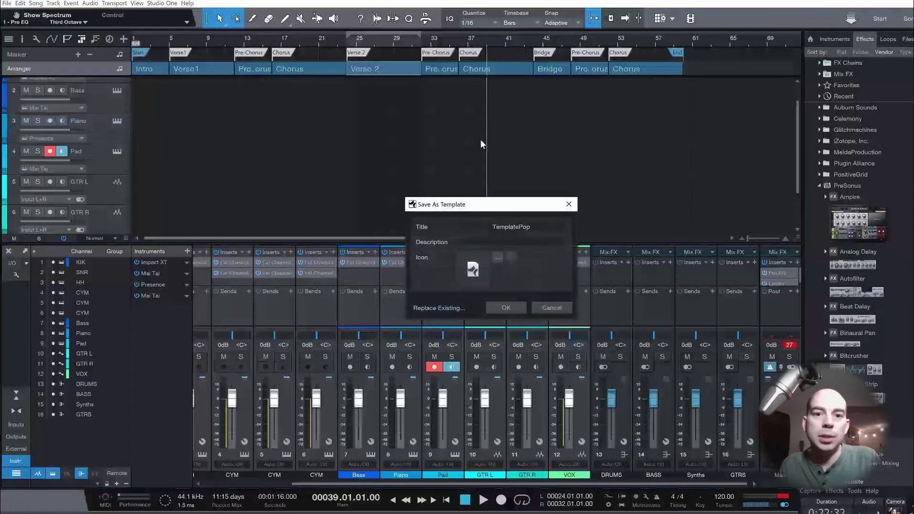
left_click(533, 227)
left_click_drag(531, 227, 521, 227)
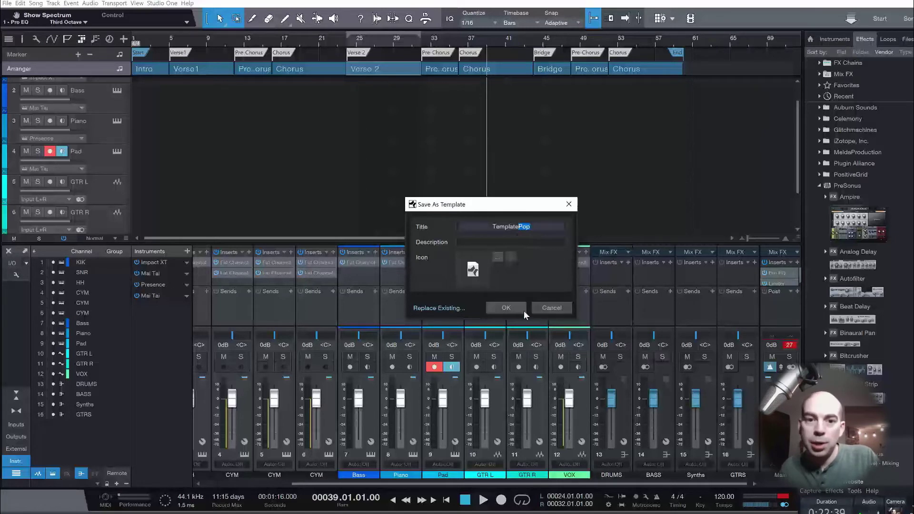
left_click(483, 241)
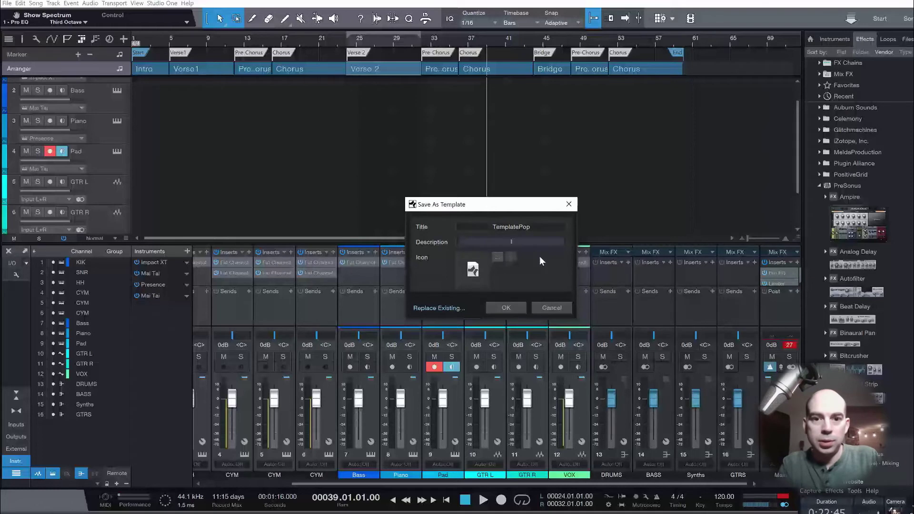
type("M")
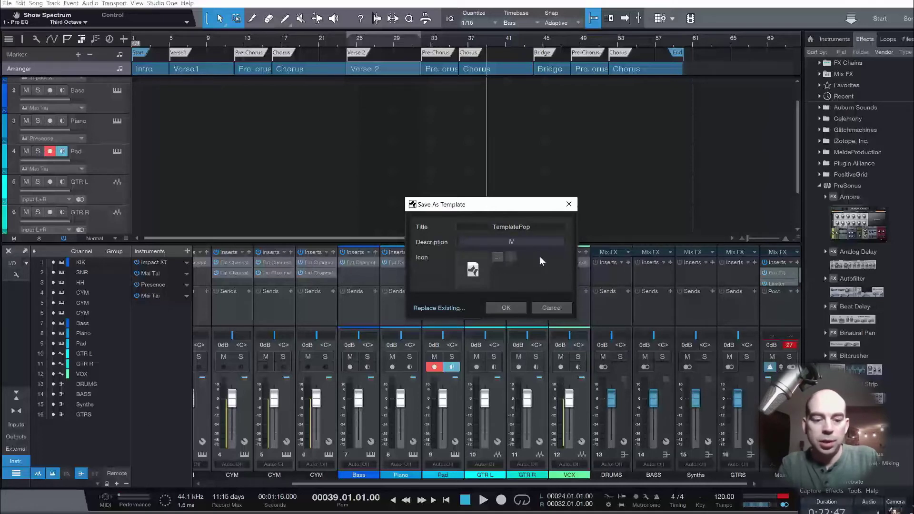
type("CVPCBPC")
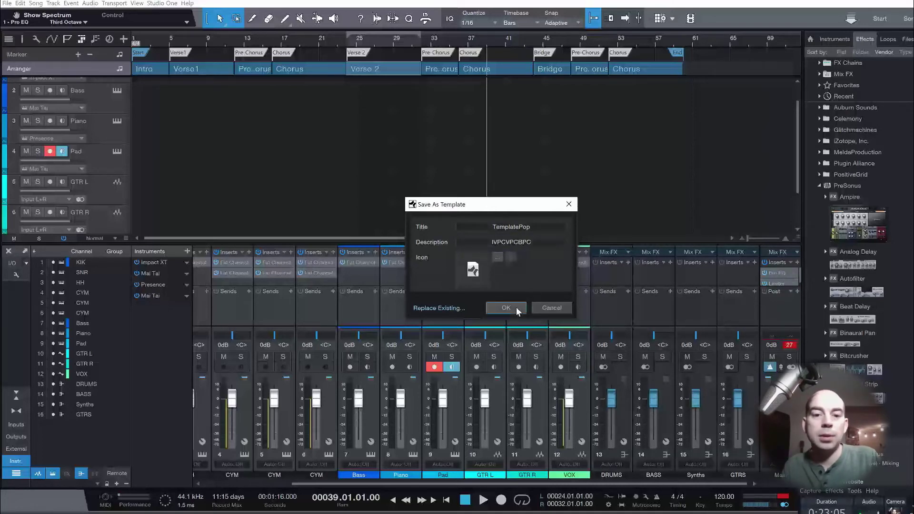
left_click(508, 309)
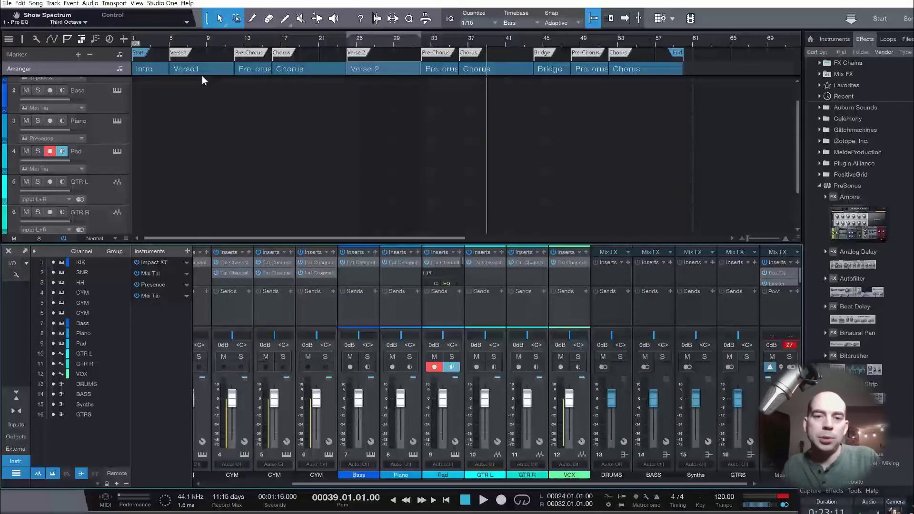
Select the Bass track in the arrangement
left_click(112, 103)
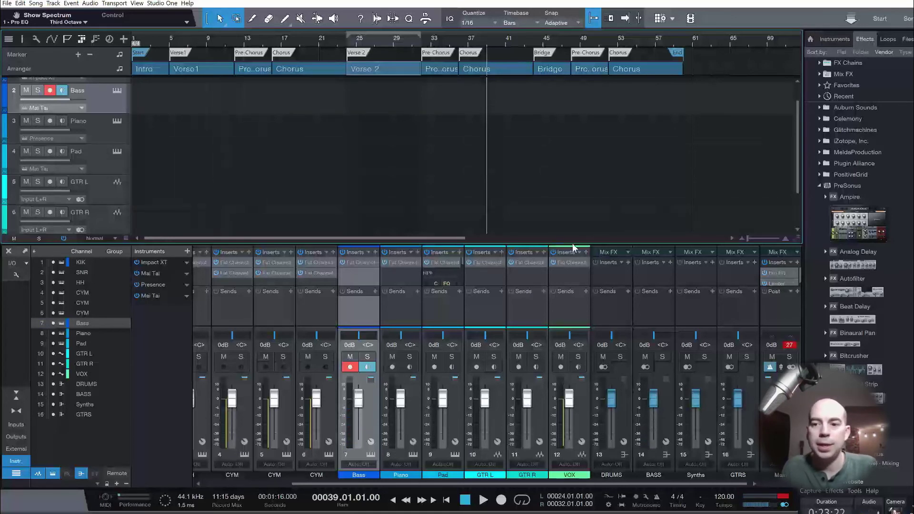
scroll(694, 187, "up", 1)
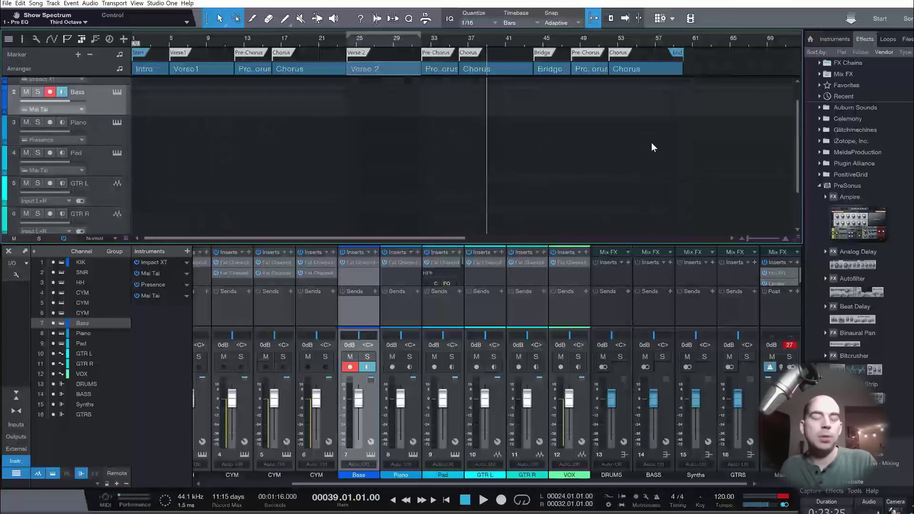